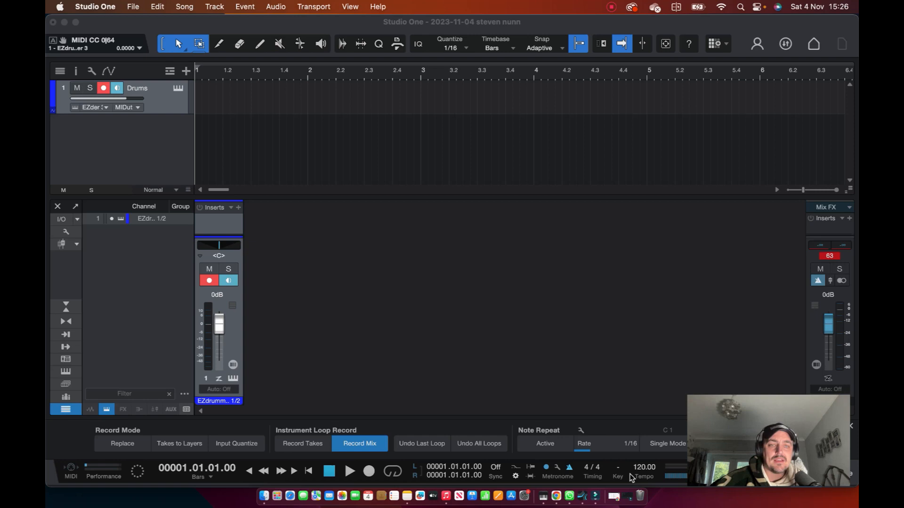
# Step: Hide the record mode and note repeat options shown above the transport
pyautogui.moveTo(756, 424)
pyautogui.mouseDown()
pyautogui.moveTo(756, 309)
pyautogui.moveTo(756, 331)
pyautogui.mouseUp()
pyautogui.click(516, 479)
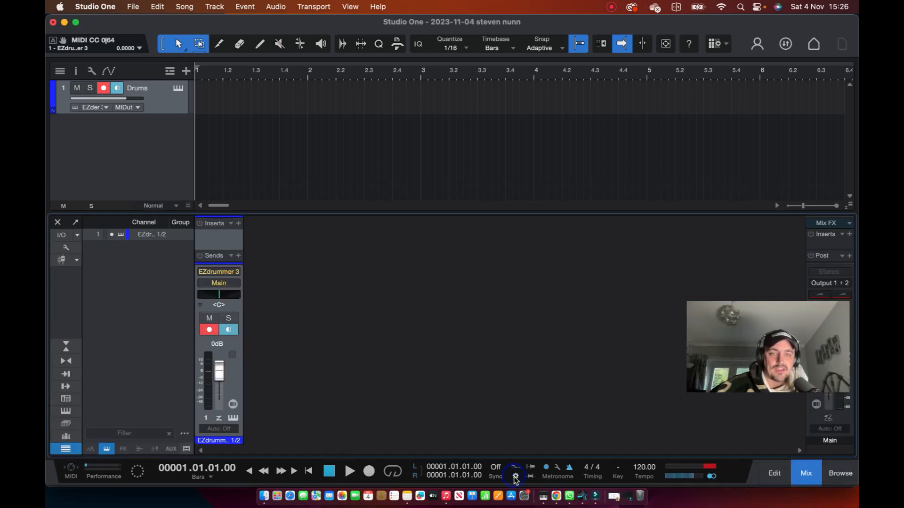
pyautogui.moveTo(751, 377); pyautogui.dragTo(742, 473)
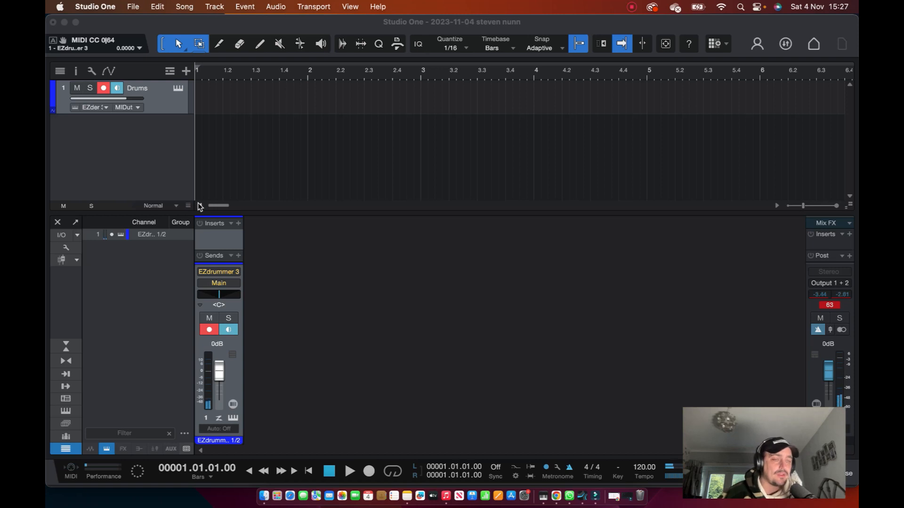
# Step: Look at the EZdrummer 3 kit and its internal mixer channels, and close the instrument window
pyautogui.click(215, 272)
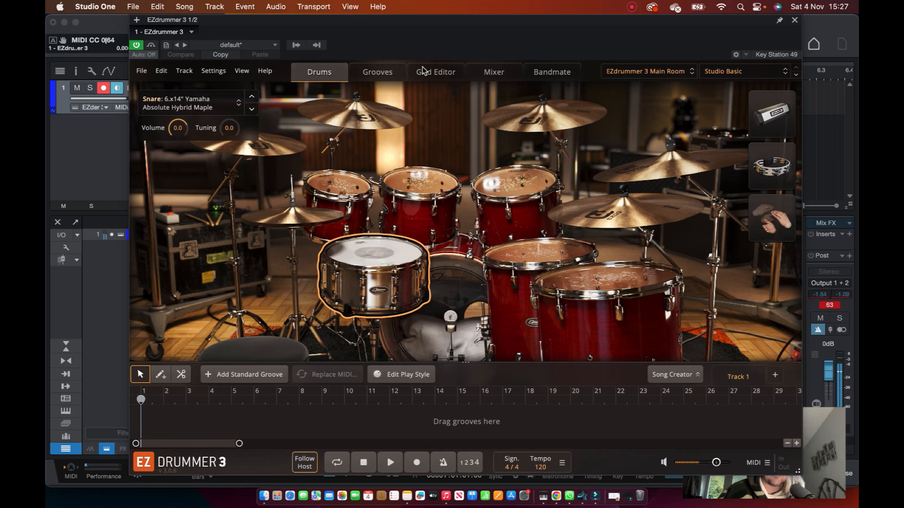
pyautogui.click(493, 75)
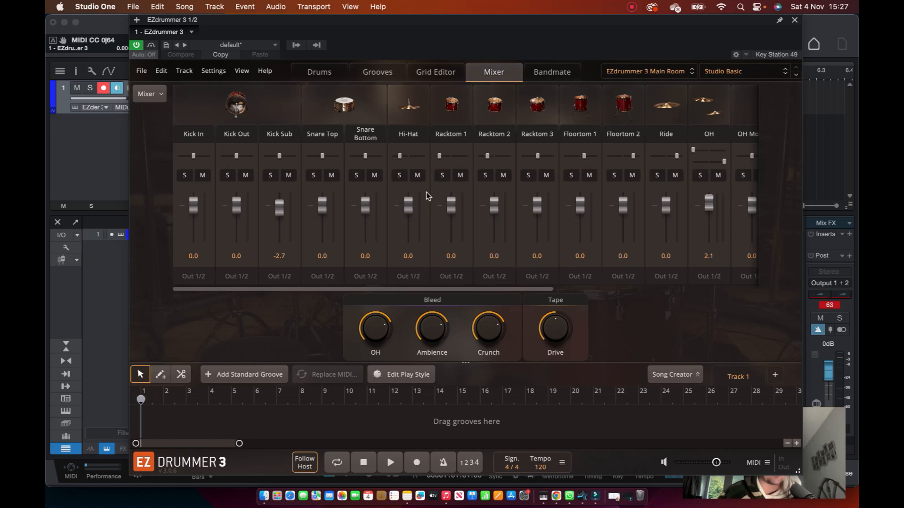
pyautogui.click(794, 22)
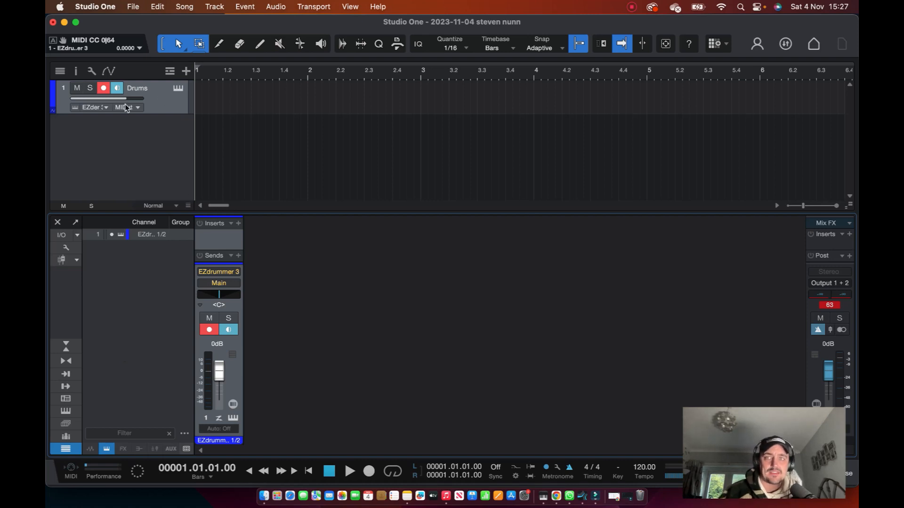
# Step: Check which instrument and which MIDI input the Drums track is assigned to
pyautogui.click(92, 107)
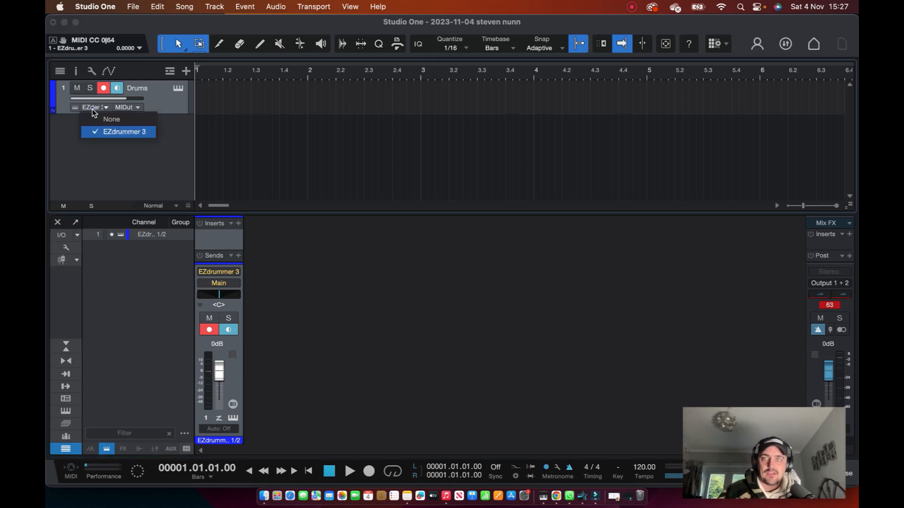
pyautogui.click(114, 174)
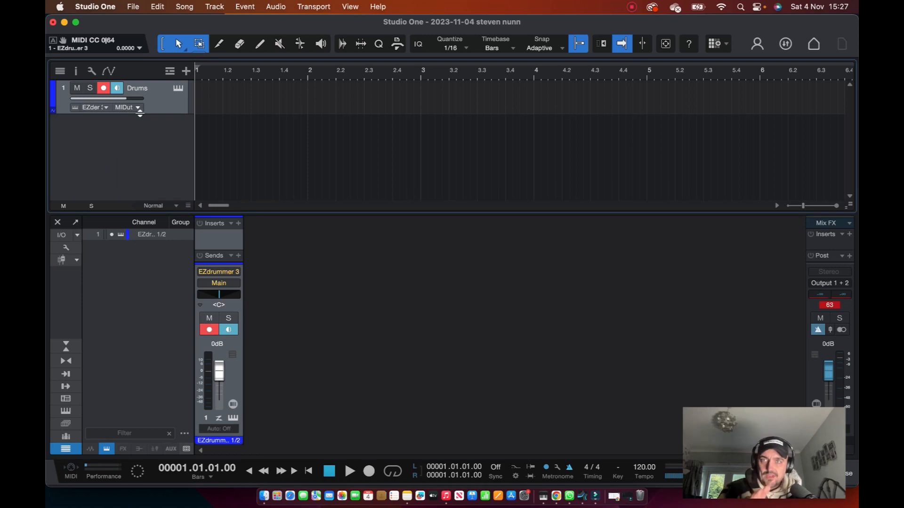
pyautogui.click(130, 107)
pyautogui.click(169, 94)
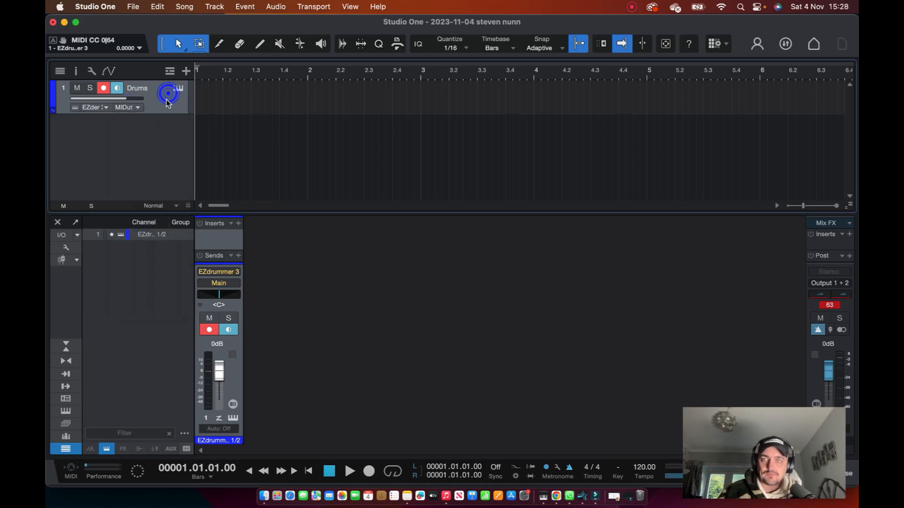
# Step: Show the instrument list with EZdrummer 3's individual outputs in the mixing console
pyautogui.click(66, 412)
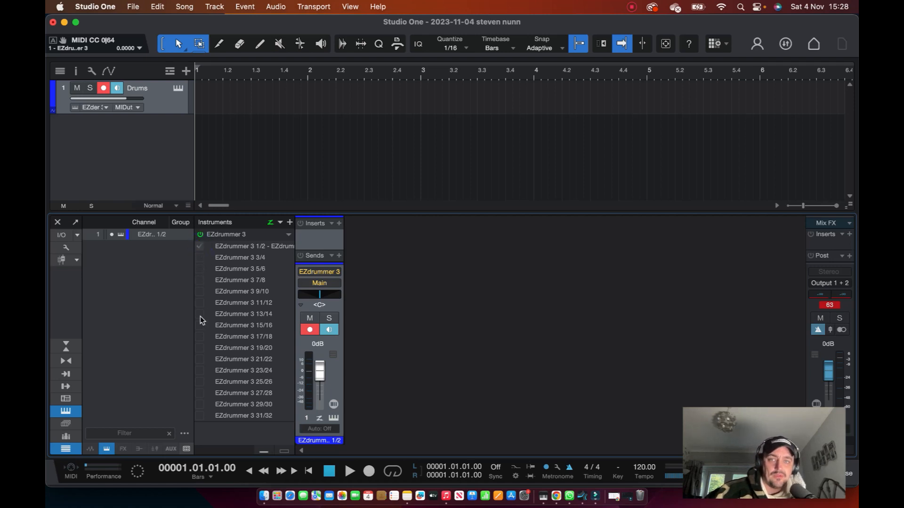
pyautogui.click(199, 257)
pyautogui.moveTo(201, 270); pyautogui.dragTo(204, 419)
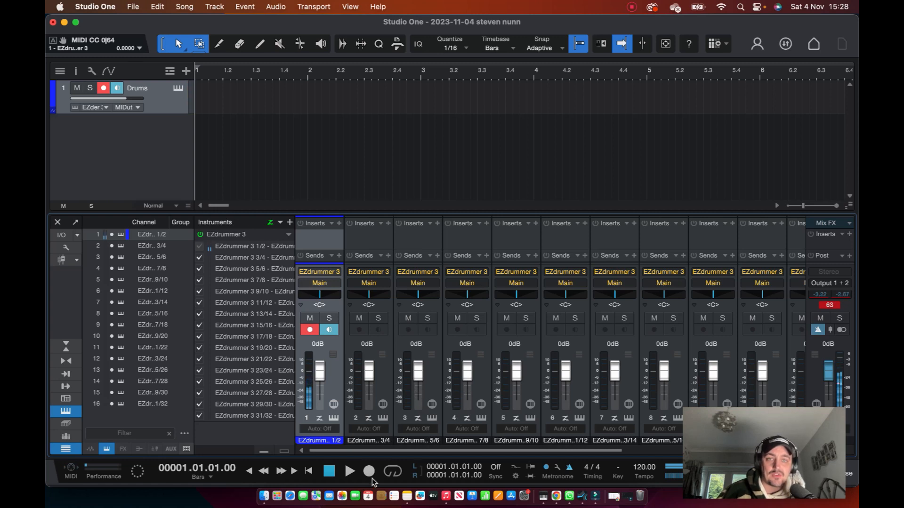
pyautogui.moveTo(380, 450); pyautogui.dragTo(336, 456)
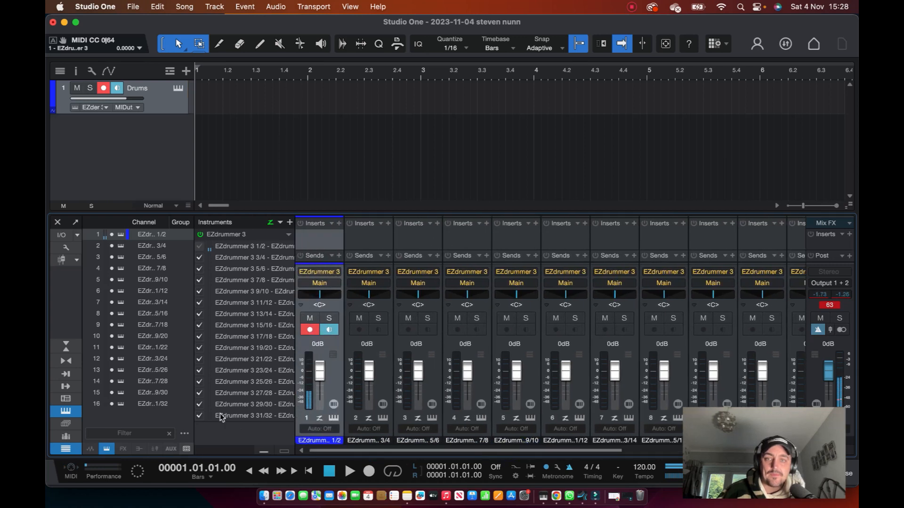
pyautogui.moveTo(199, 415); pyautogui.dragTo(201, 262)
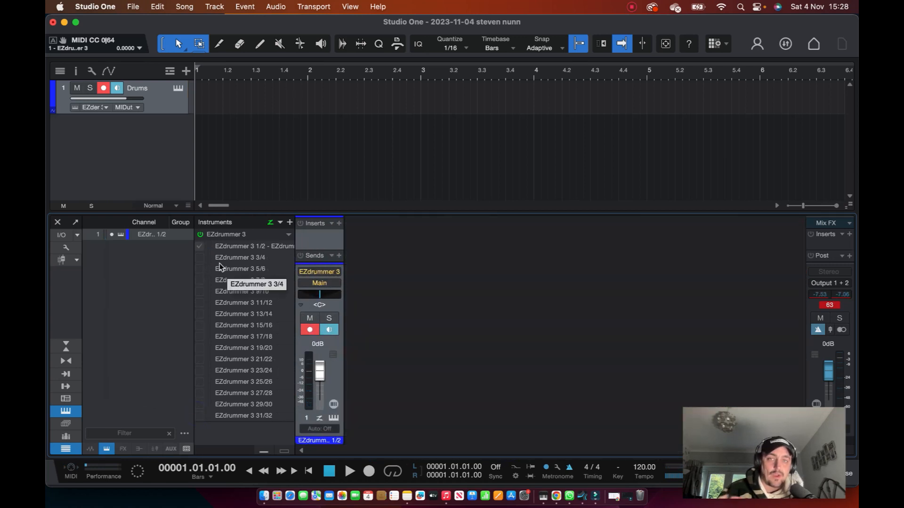
# Step: Open the EZdrummer 3 instrument window from the Drums track
pyautogui.click(178, 88)
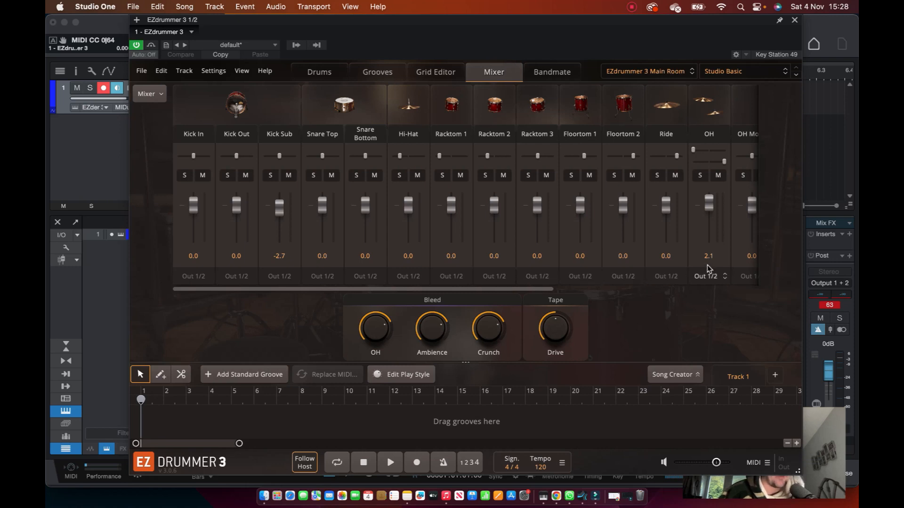
pyautogui.click(243, 278)
pyautogui.click(258, 66)
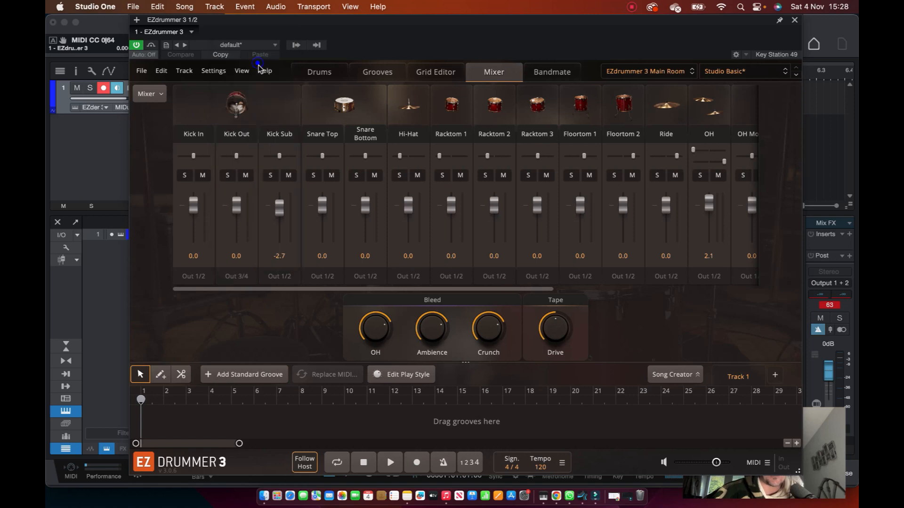
pyautogui.click(234, 276)
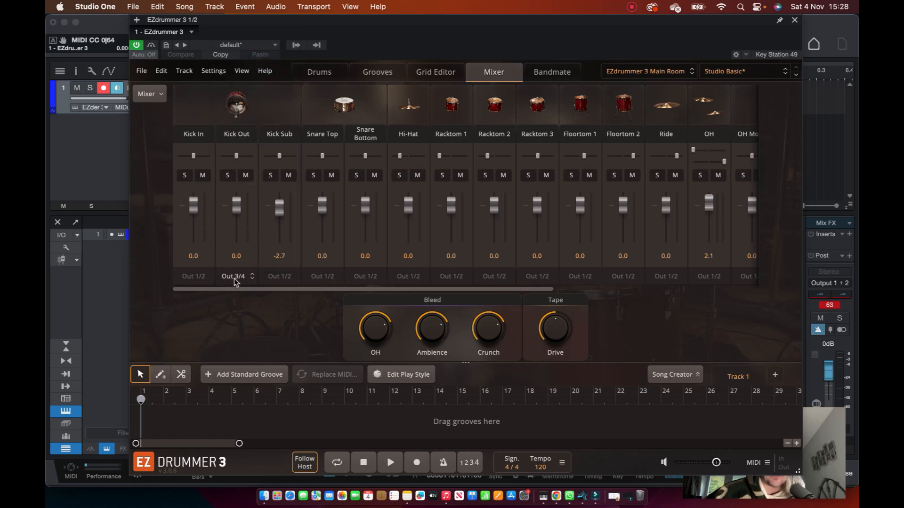
pyautogui.click(239, 46)
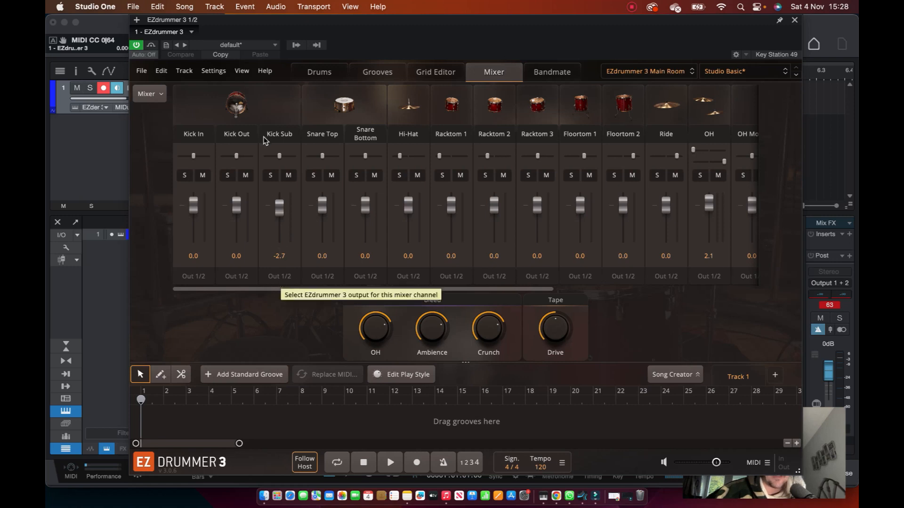
# Step: Route the Snare Top and Snare Bottom channels to Out 3/4 and the Hi-Hat to Out 5/6
pyautogui.click(323, 276)
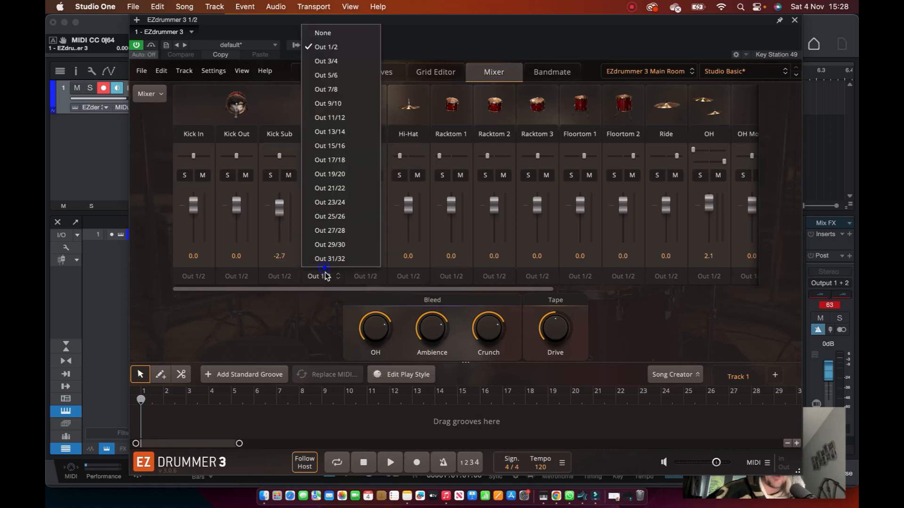
pyautogui.click(342, 61)
pyautogui.click(369, 276)
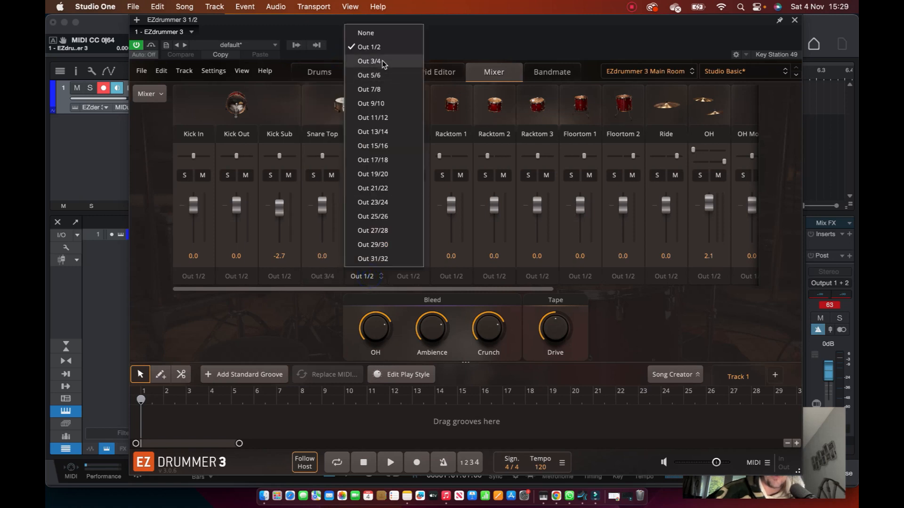
pyautogui.click(369, 62)
pyautogui.click(409, 277)
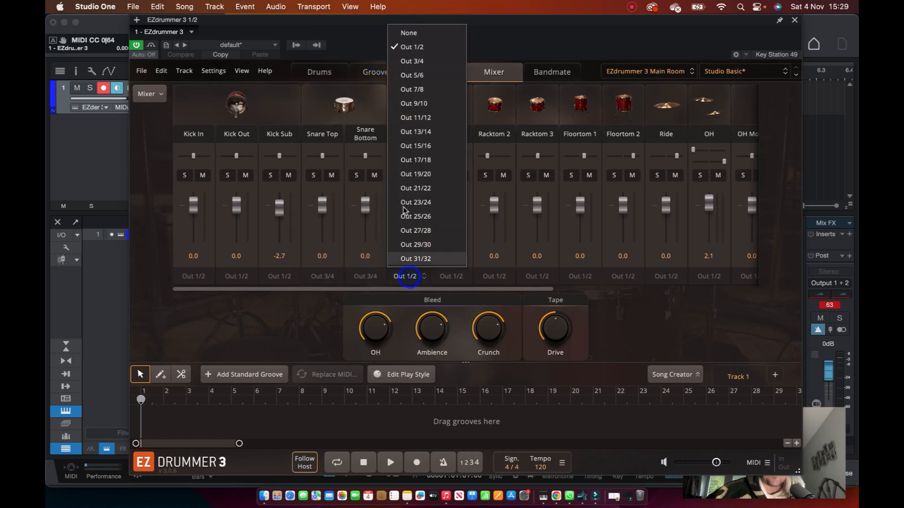
pyautogui.click(454, 76)
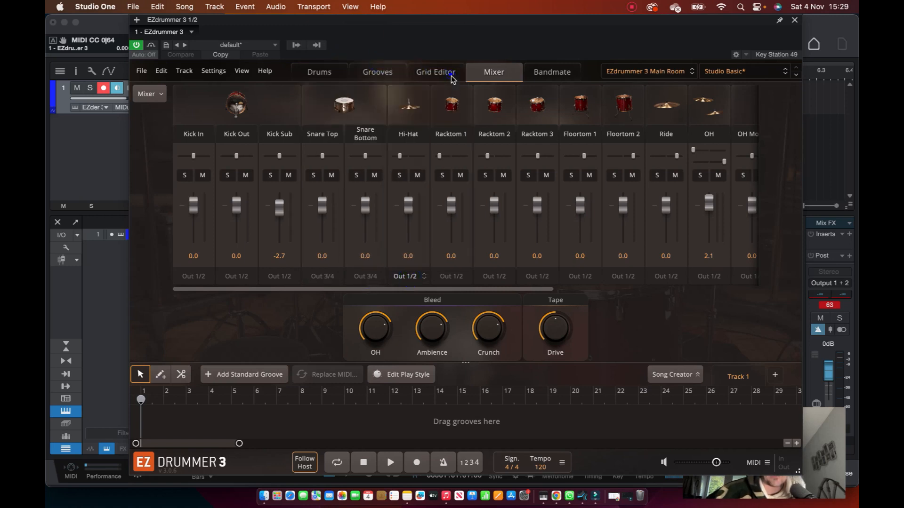
# Step: Route the Racktom 1, Racktom 2 and Racktom 3 channels to Out 7/8
pyautogui.click(456, 276)
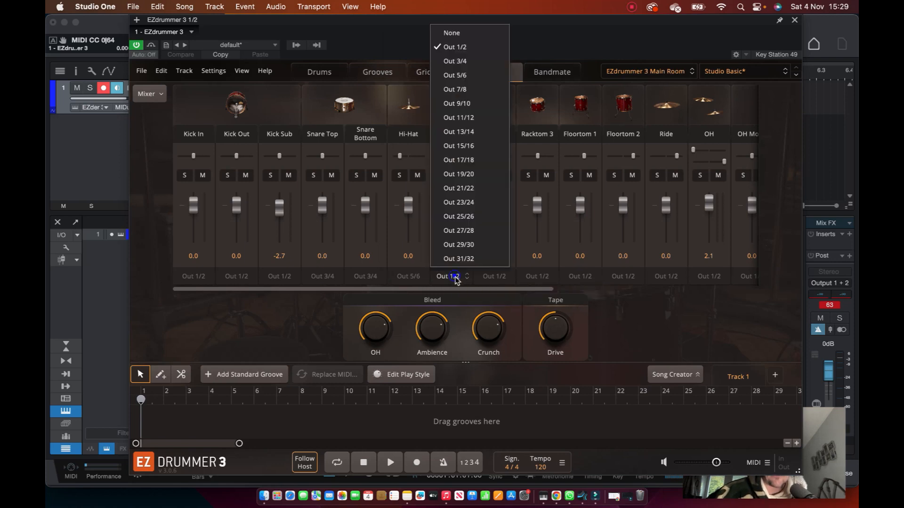
pyautogui.click(463, 89)
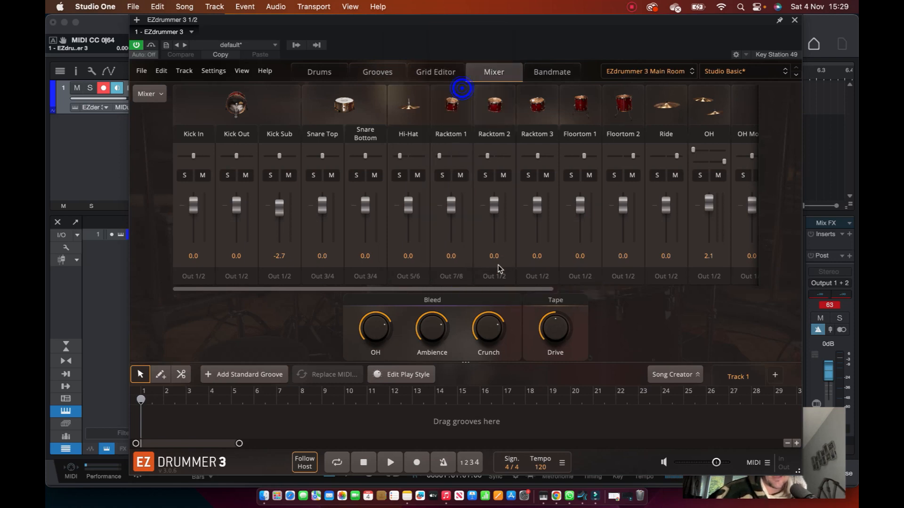
pyautogui.click(498, 278)
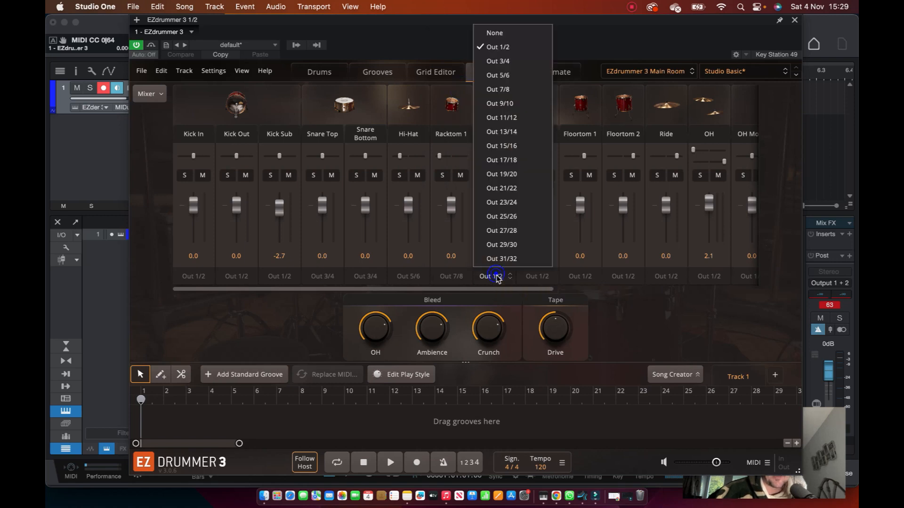
pyautogui.click(512, 91)
pyautogui.click(538, 277)
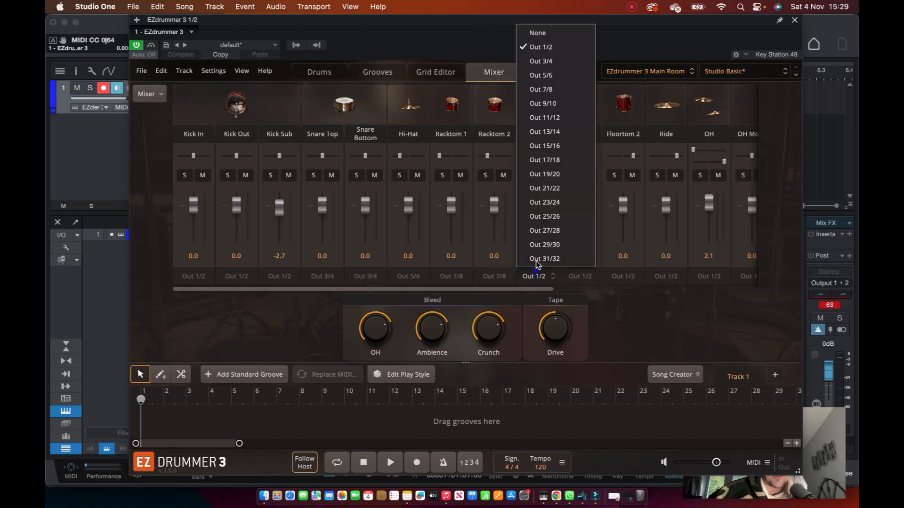
pyautogui.click(549, 91)
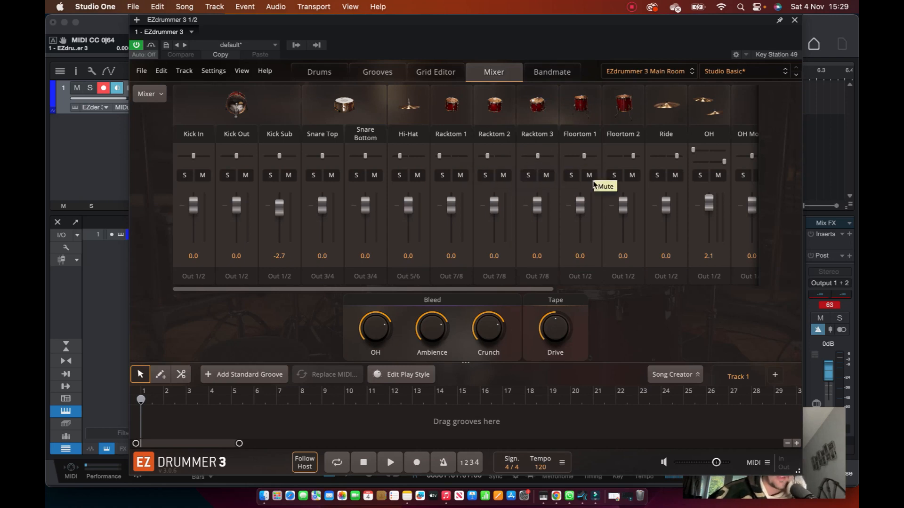
# Step: Route the Floortom 1 and Floortom 2 channels to Out 9/10
pyautogui.click(582, 277)
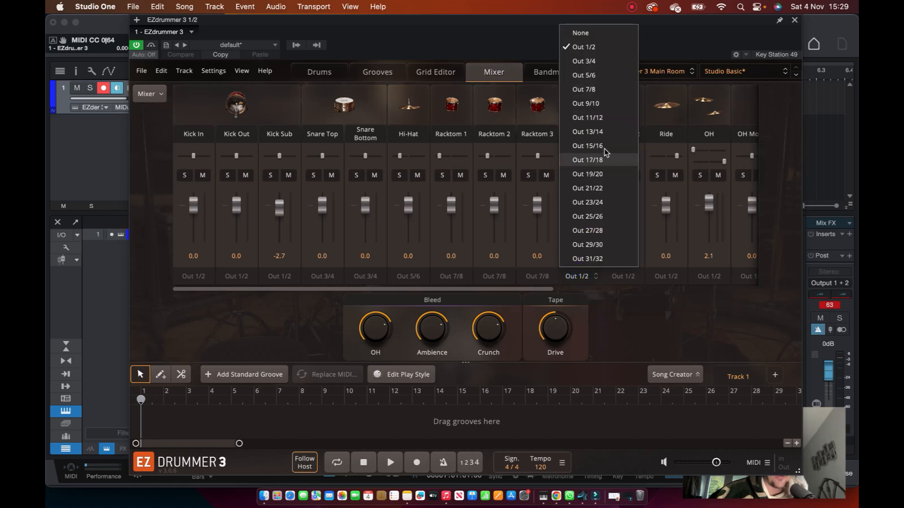
pyautogui.click(598, 104)
pyautogui.click(620, 277)
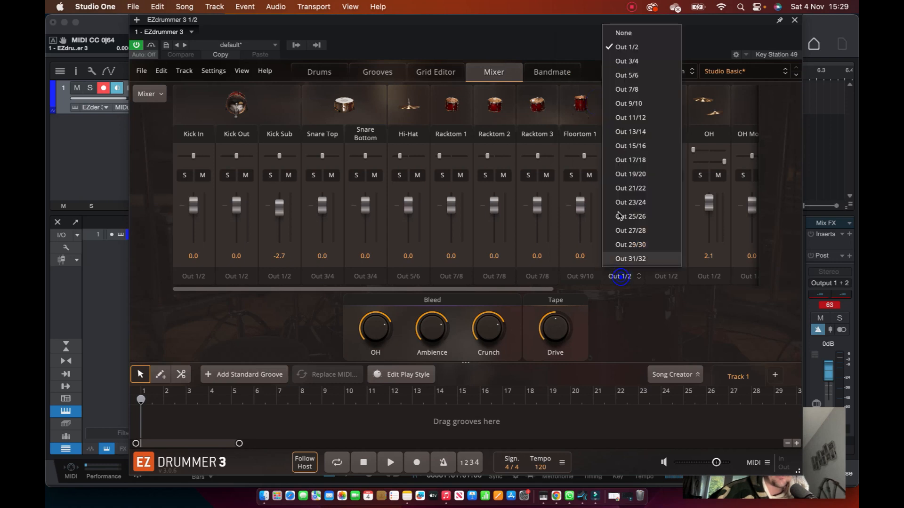
pyautogui.click(637, 103)
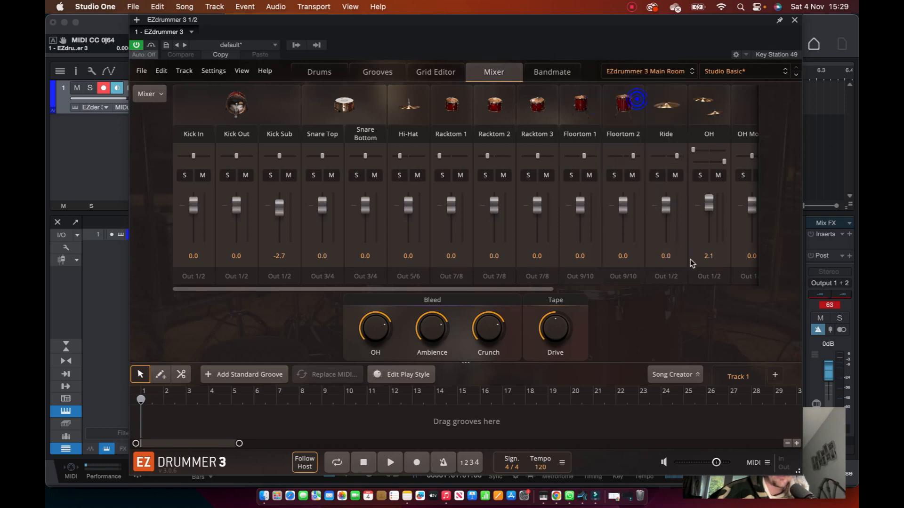
# Step: Route the Ride channel to Out 11/12 and OH to Out 13/14, and close the EZdrummer 3 window
pyautogui.click(666, 277)
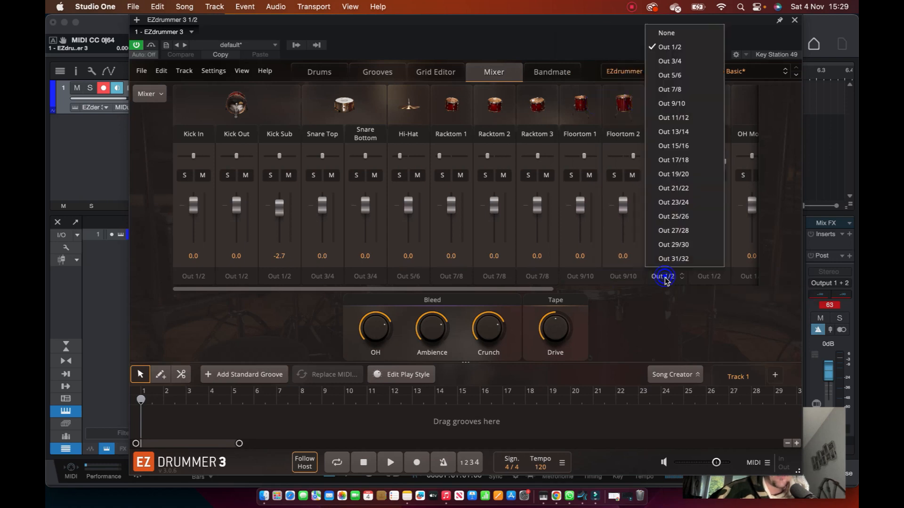
pyautogui.click(683, 118)
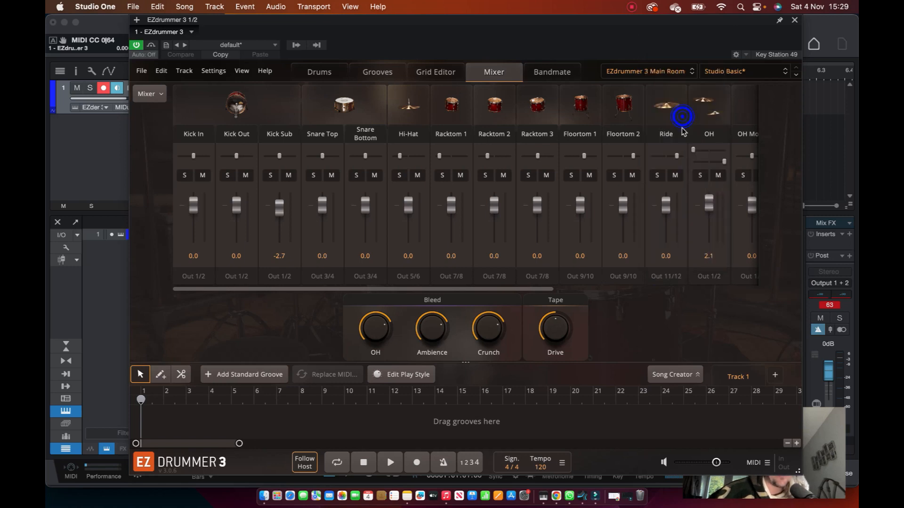
pyautogui.click(715, 278)
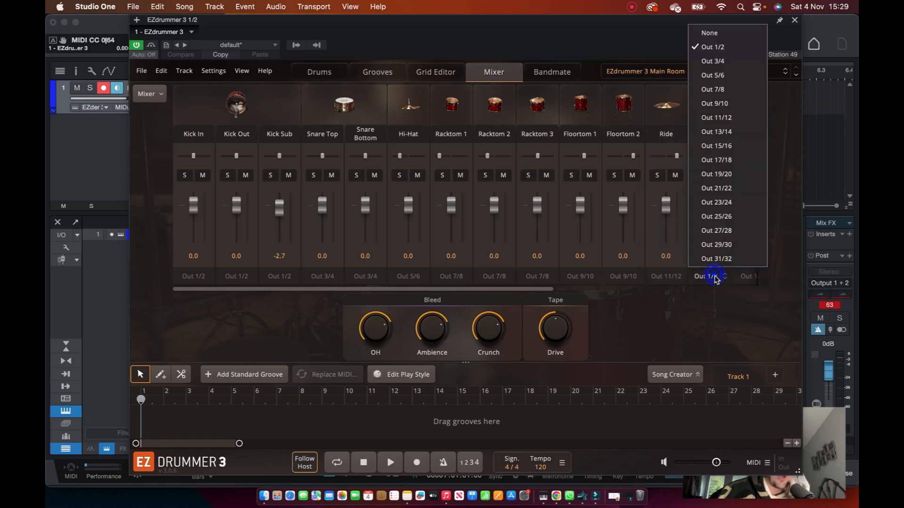
pyautogui.click(733, 132)
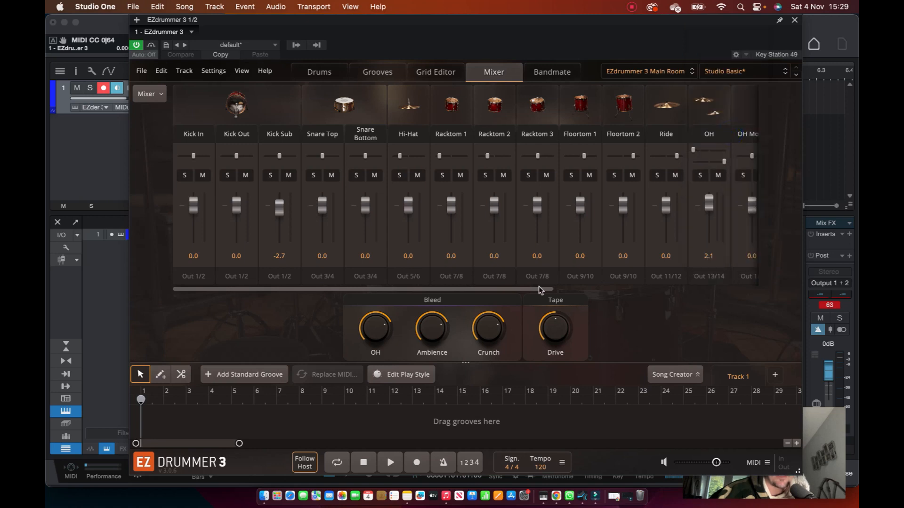
pyautogui.moveTo(540, 290); pyautogui.dragTo(635, 278)
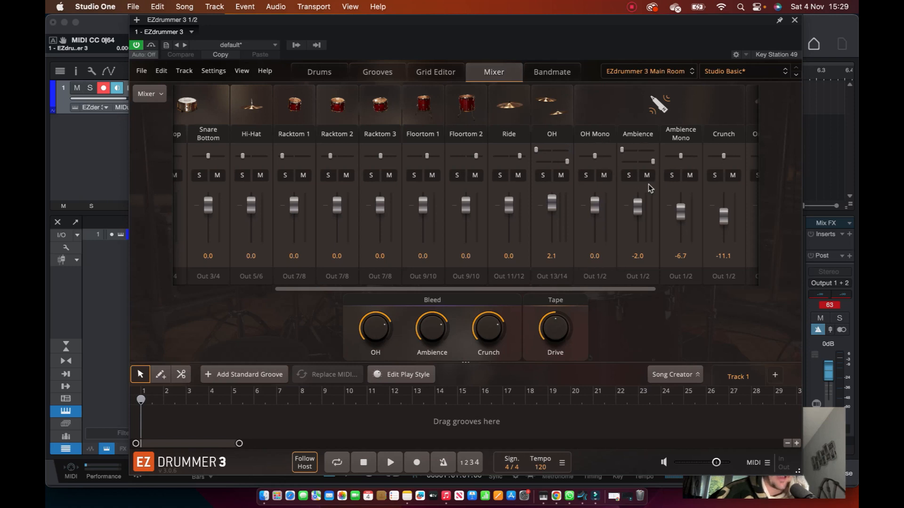
pyautogui.moveTo(604, 289); pyautogui.dragTo(366, 276)
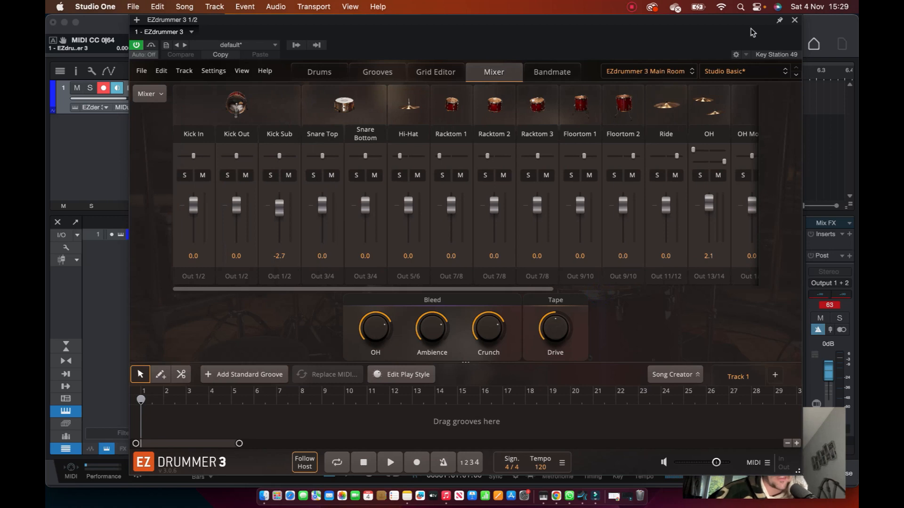
pyautogui.click(794, 20)
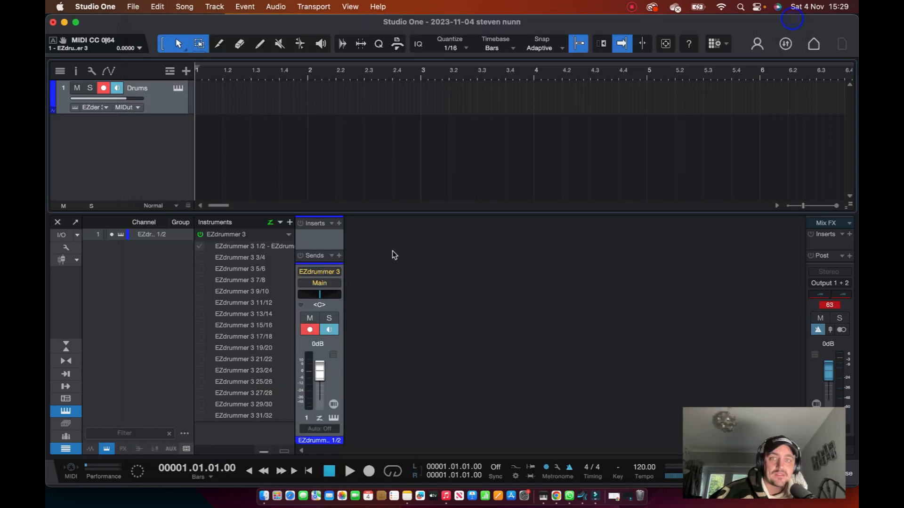
# Step: Activate the EZdrummer 3 outputs 3/4 through 13/14 in the console's instrument list, leaving 15/16 and above inactive
pyautogui.moveTo(198, 263); pyautogui.dragTo(198, 379)
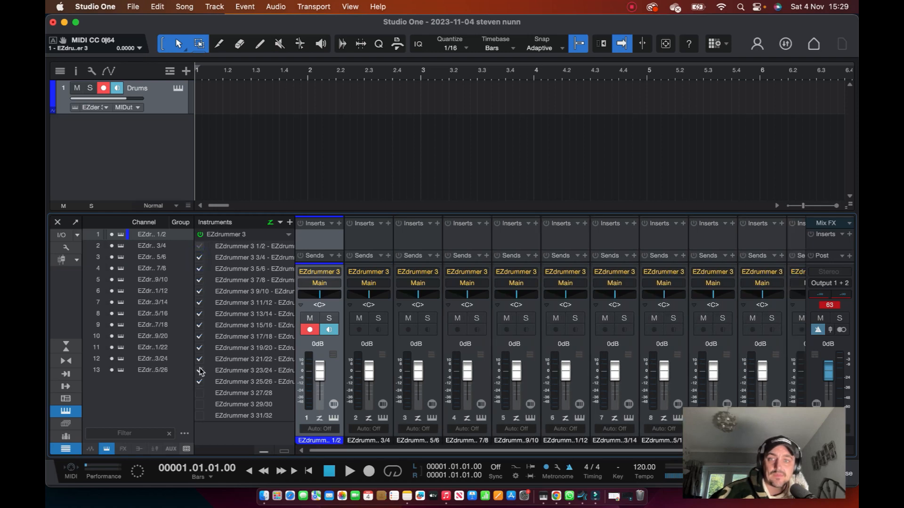
pyautogui.click(200, 382)
pyautogui.moveTo(195, 337); pyautogui.dragTo(193, 367)
pyautogui.click(199, 371)
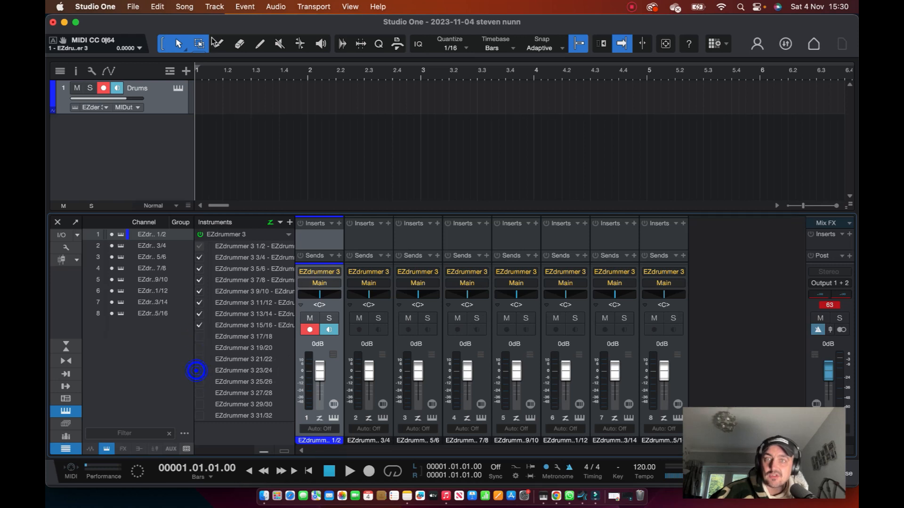
pyautogui.click(179, 91)
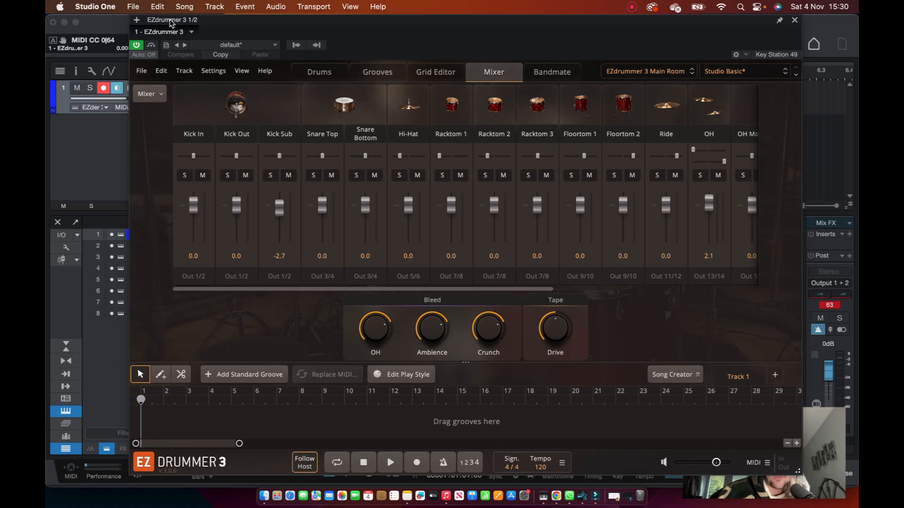
pyautogui.click(795, 20)
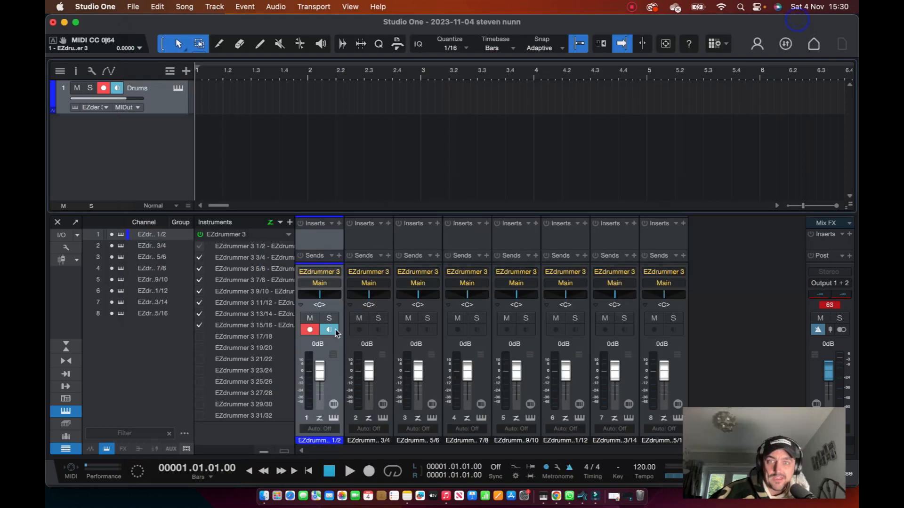
pyautogui.click(199, 326)
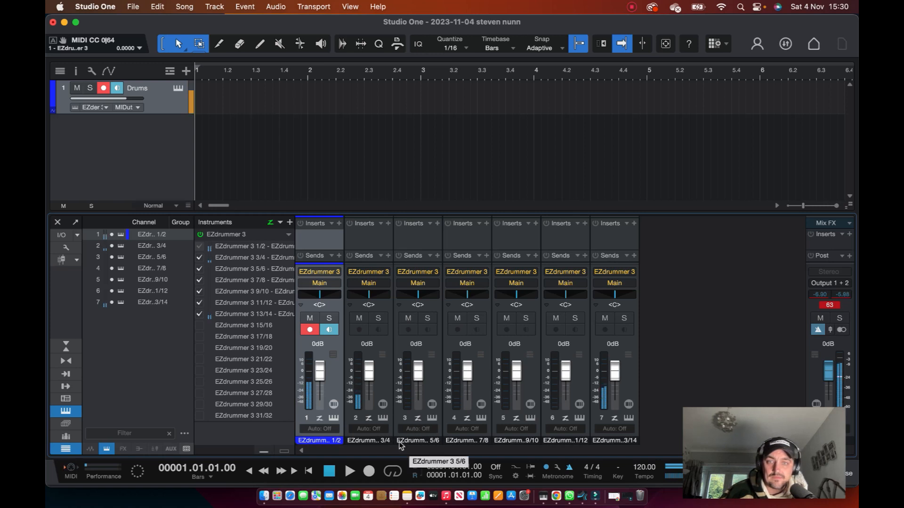
# Step: Place the Verse 03 Funky Dance 116 BPM groove at bar 1 of the EZdrummer 3 song track, preview it, and close the plug-in window
pyautogui.click(369, 397)
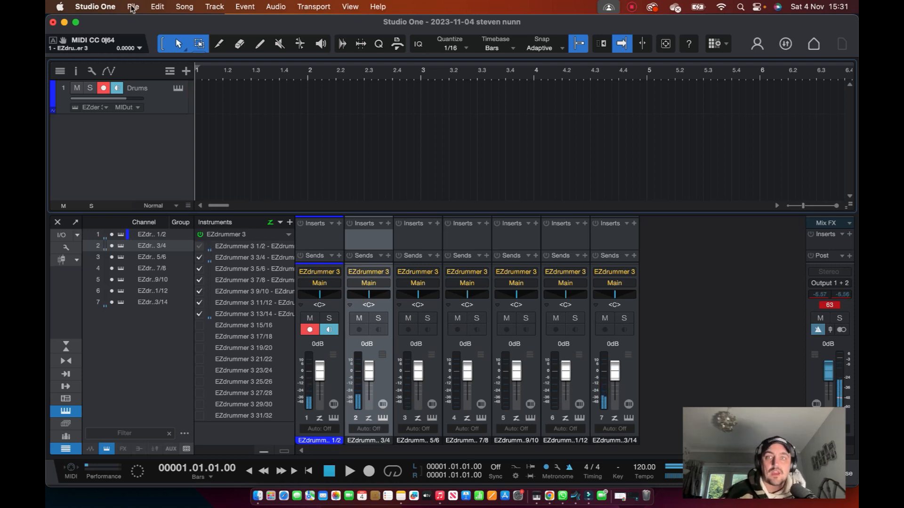
pyautogui.click(177, 90)
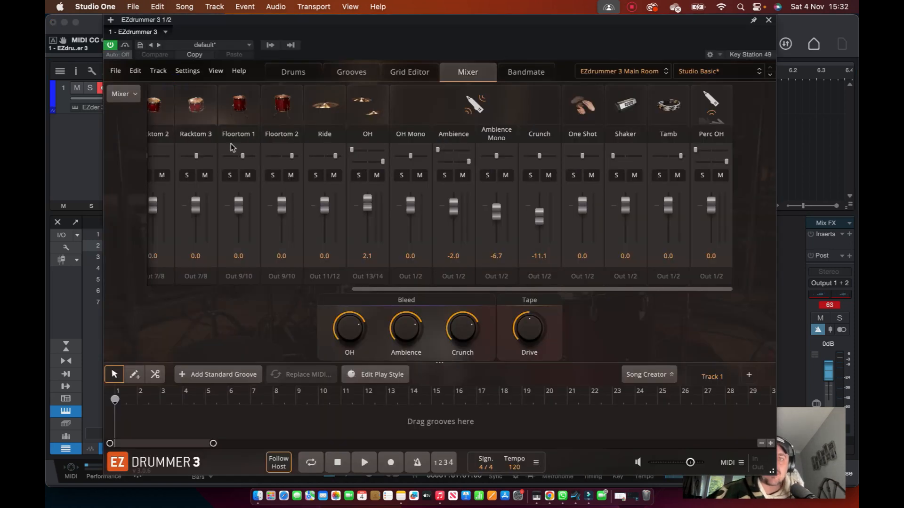
pyautogui.click(350, 72)
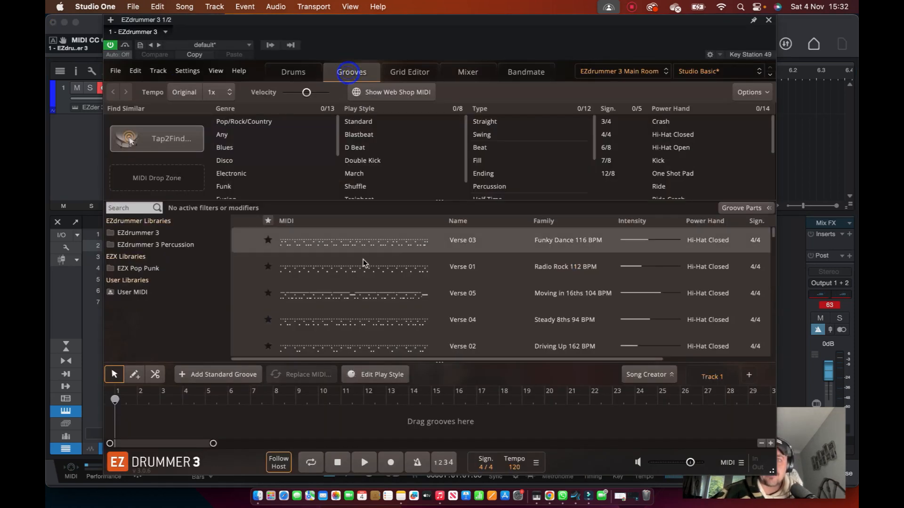
pyautogui.moveTo(303, 244); pyautogui.dragTo(120, 416)
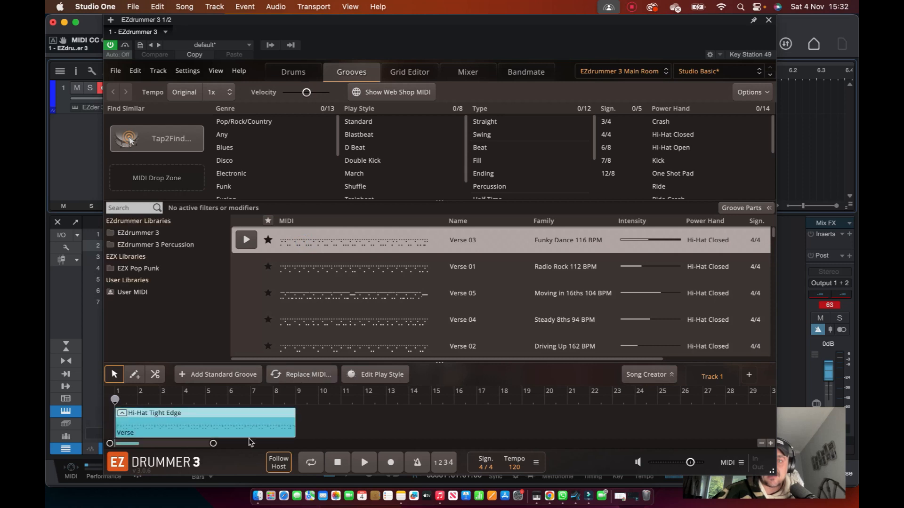
pyautogui.press('space')
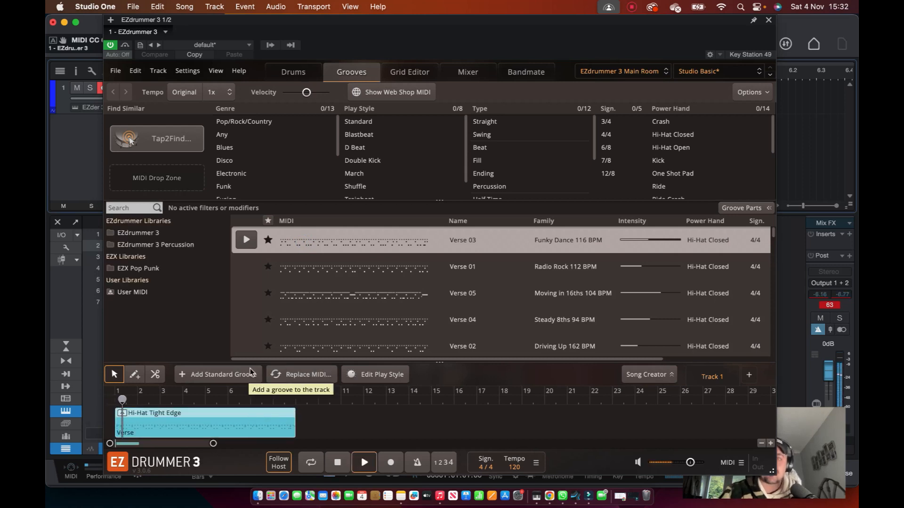
pyautogui.press('space')
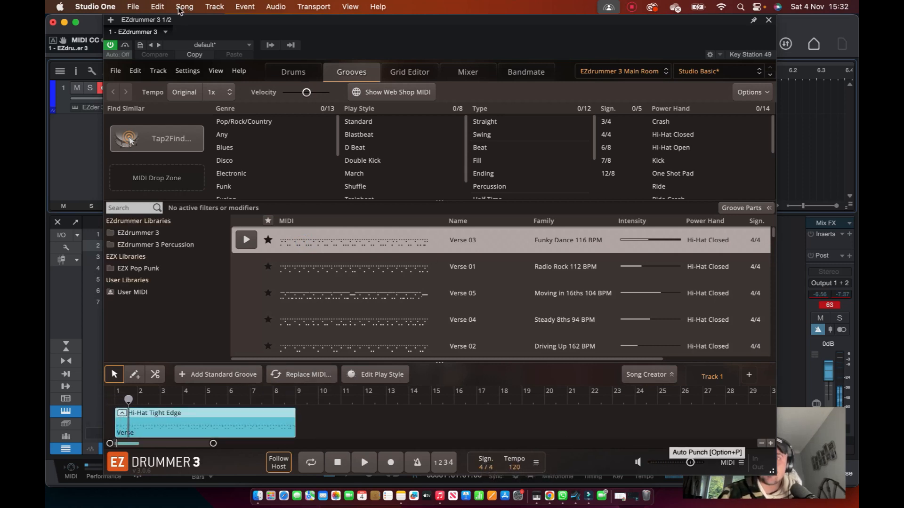
pyautogui.click(768, 21)
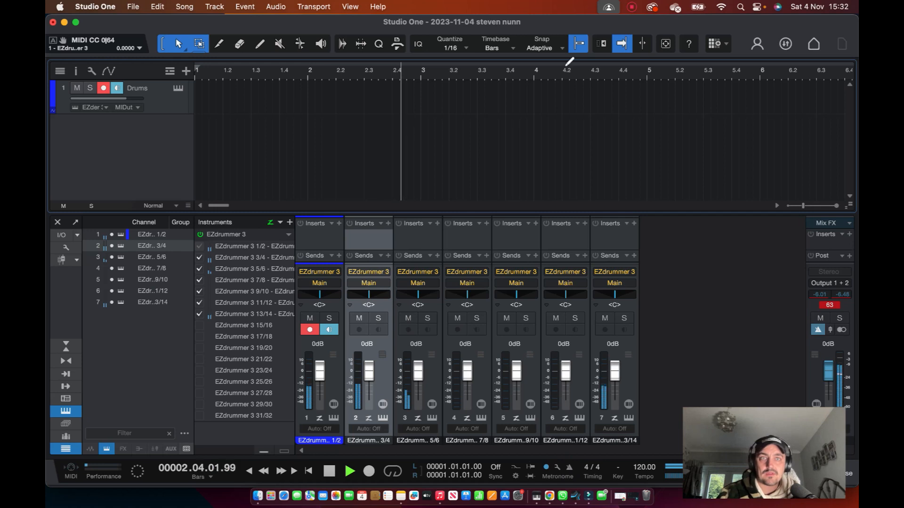
# Step: Set and enable a loop range from bar 1 to bar 5, and play the groove briefly to check the channel meters
pyautogui.press('space')
pyautogui.moveTo(647, 66); pyautogui.dragTo(116, 61)
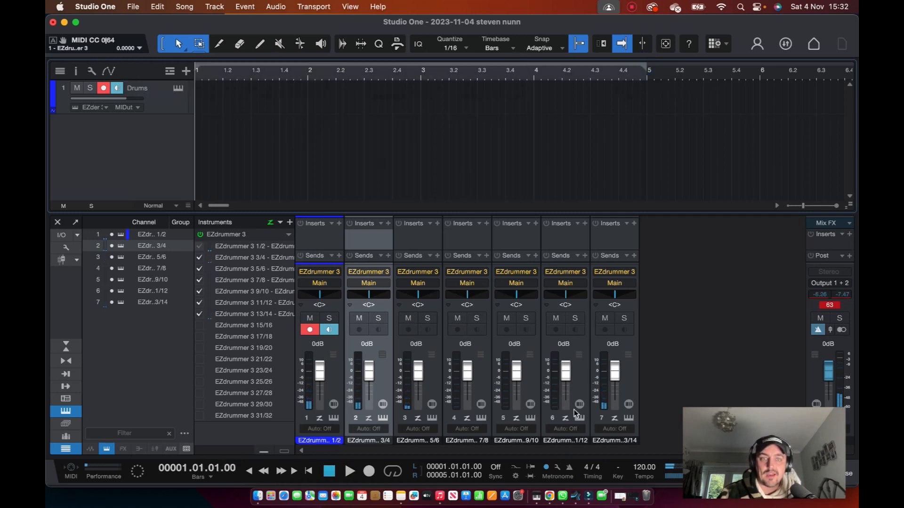
pyautogui.click(393, 471)
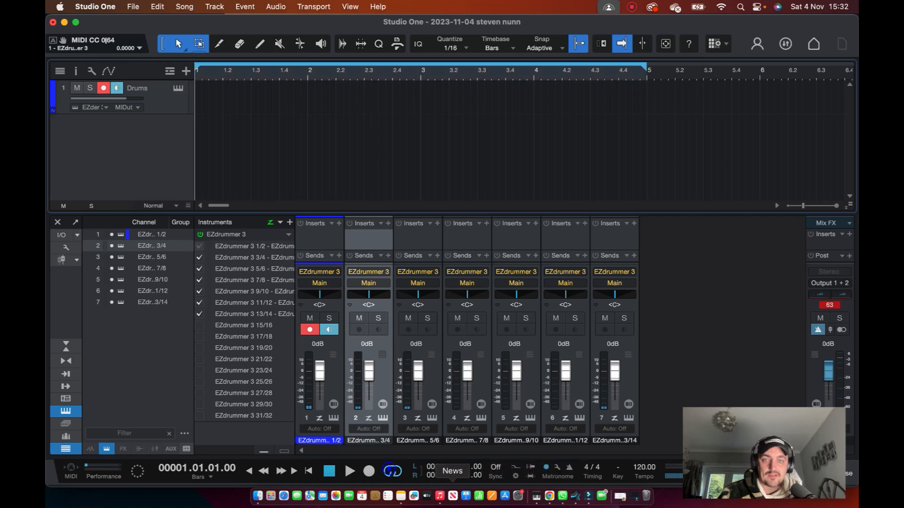
pyautogui.press('space')
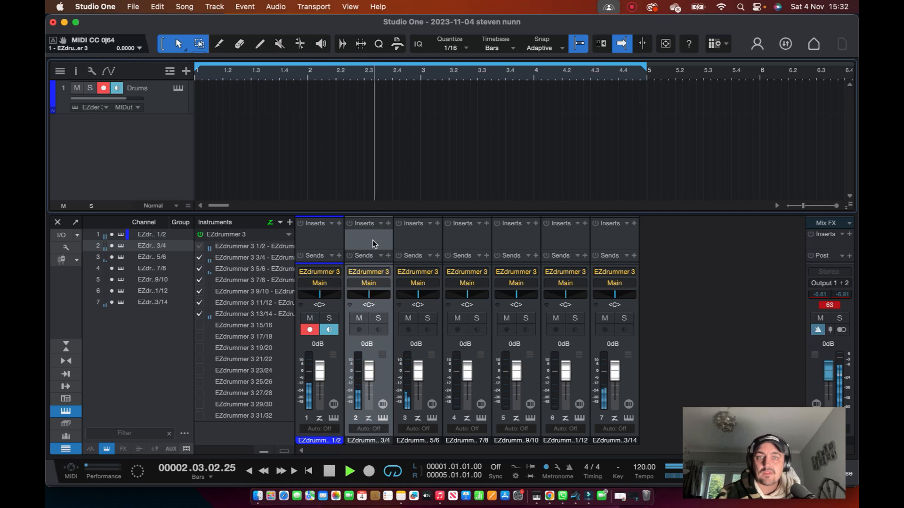
pyautogui.press('space')
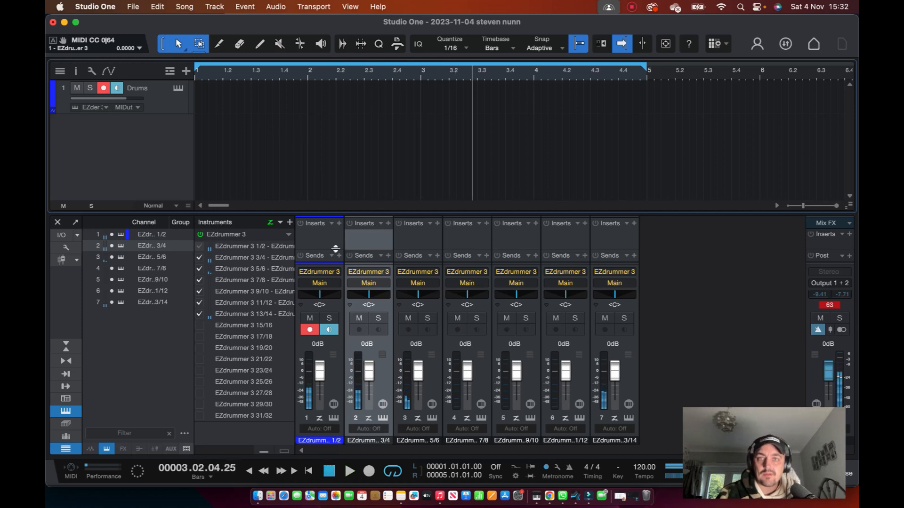
# Step: Insert the CLA Drums (s) plug-in on the EZdrummer 3 1/2 channel
pyautogui.click(335, 244)
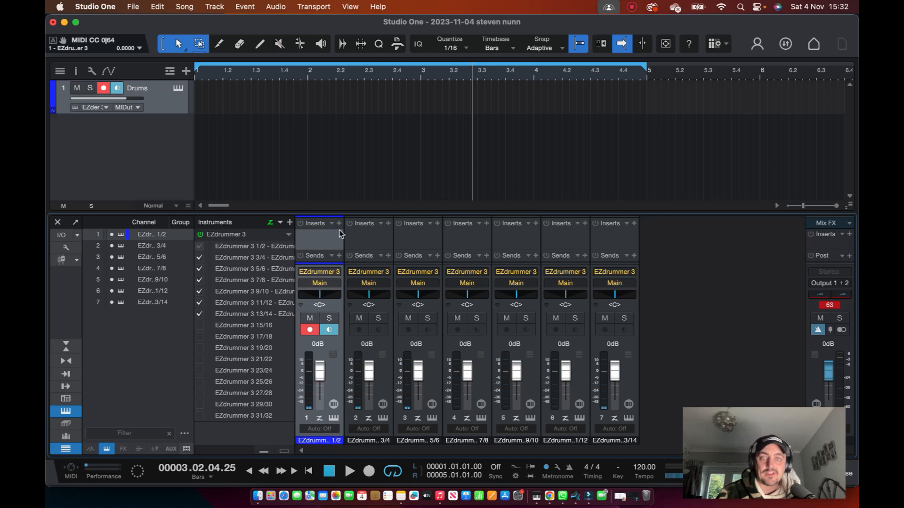
pyautogui.click(339, 224)
pyautogui.write('wa')
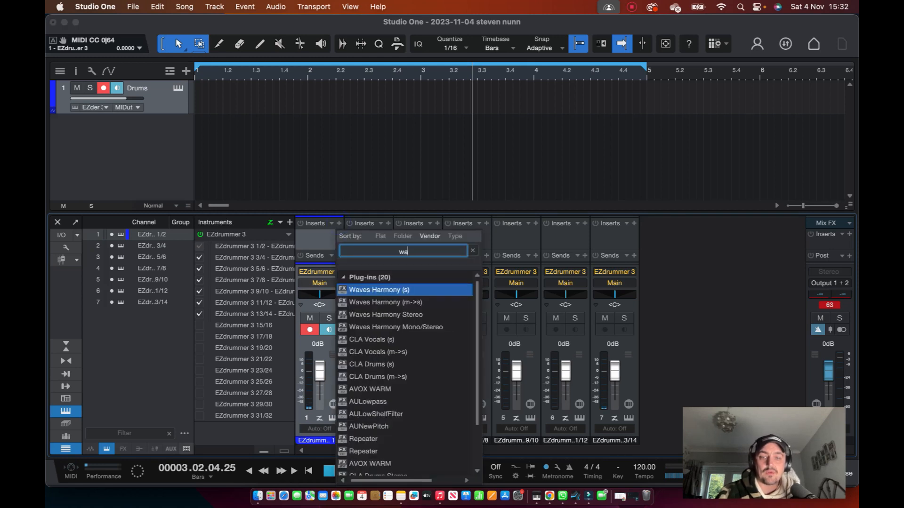
pyautogui.press('BackSpace')
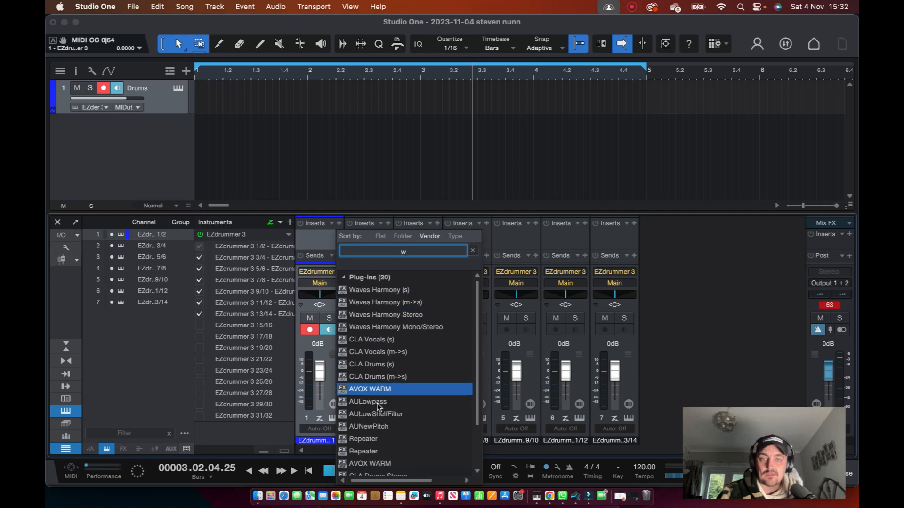
pyautogui.click(377, 365)
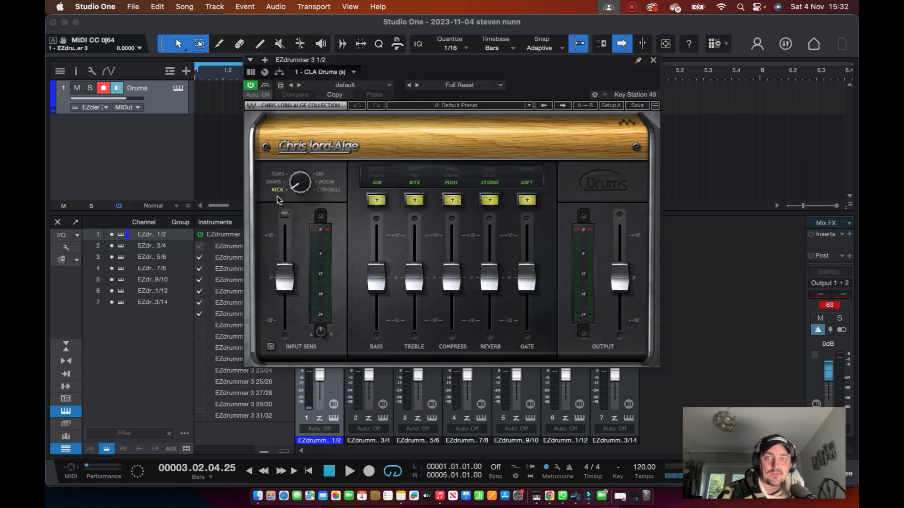
# Step: Play the loop and shape the kick in CLA Drums by raising Input Sens and Bass and setting Treble to 3.8
pyautogui.press('space')
pyautogui.moveTo(283, 279); pyautogui.dragTo(283, 254)
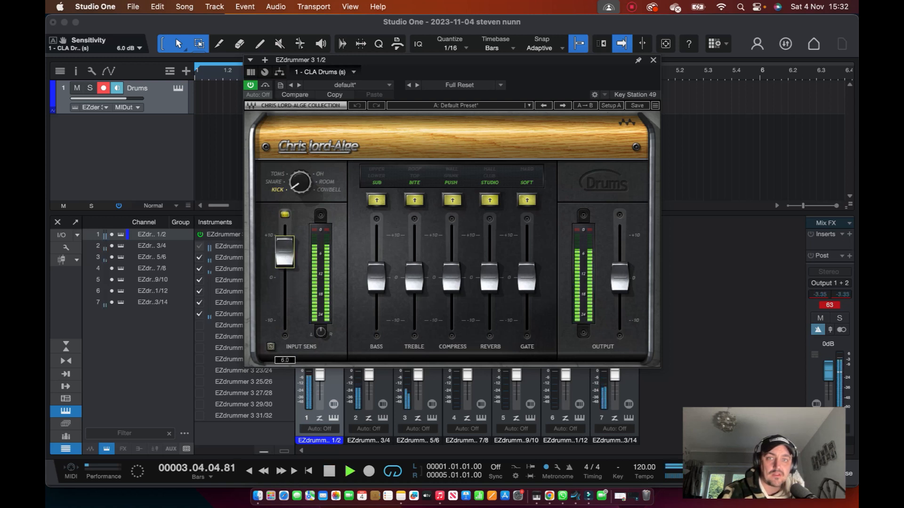
pyautogui.moveTo(375, 269)
pyautogui.mouseDown()
pyautogui.moveTo(375, 245)
pyautogui.moveTo(376, 260)
pyautogui.mouseUp()
pyautogui.moveTo(418, 289); pyautogui.dragTo(414, 262)
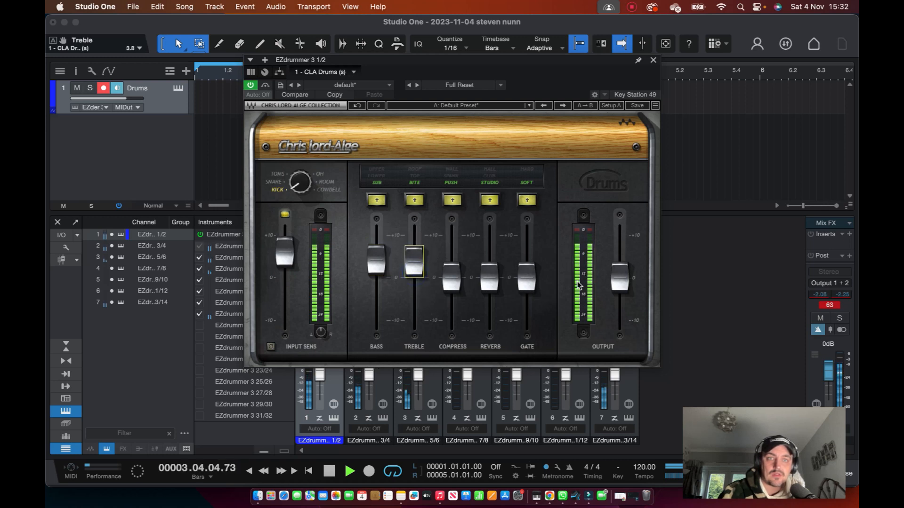
pyautogui.moveTo(284, 254); pyautogui.dragTo(284, 248)
# Step: Raise Compress in CLA Drums, and set Output to -0.6 dB and Reverb to -0.6
pyautogui.moveTo(619, 280); pyautogui.dragTo(620, 299)
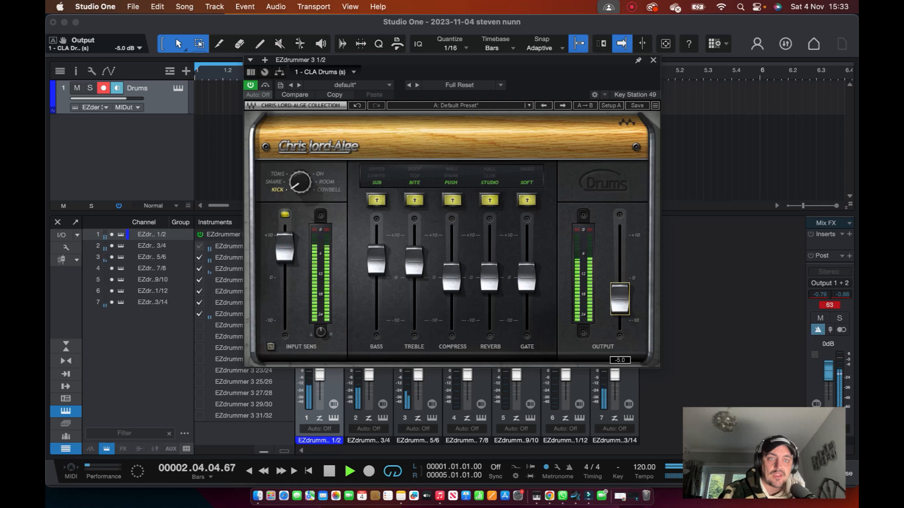
pyautogui.moveTo(451, 277); pyautogui.dragTo(451, 250)
pyautogui.moveTo(619, 299); pyautogui.dragTo(619, 279)
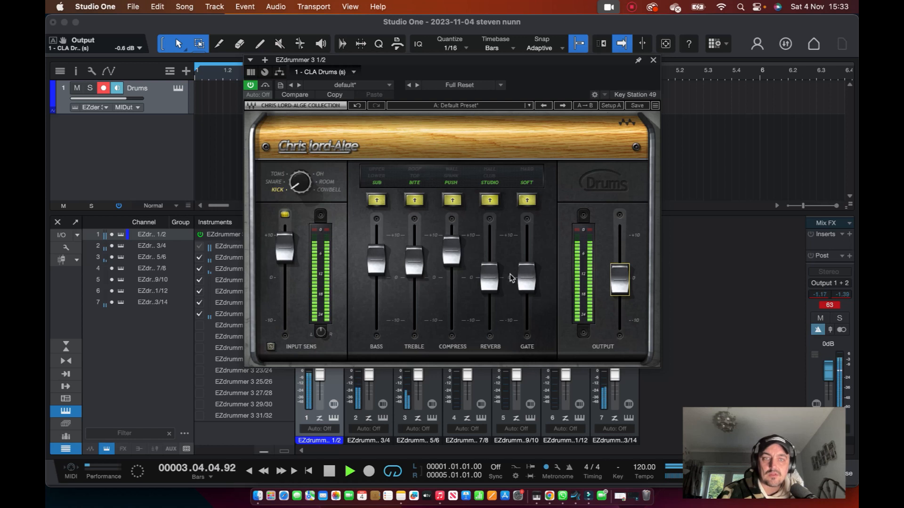
pyautogui.moveTo(489, 278)
pyautogui.mouseDown()
pyautogui.moveTo(489, 253)
pyautogui.moveTo(490, 286)
pyautogui.moveTo(482, 281)
pyautogui.mouseUp()
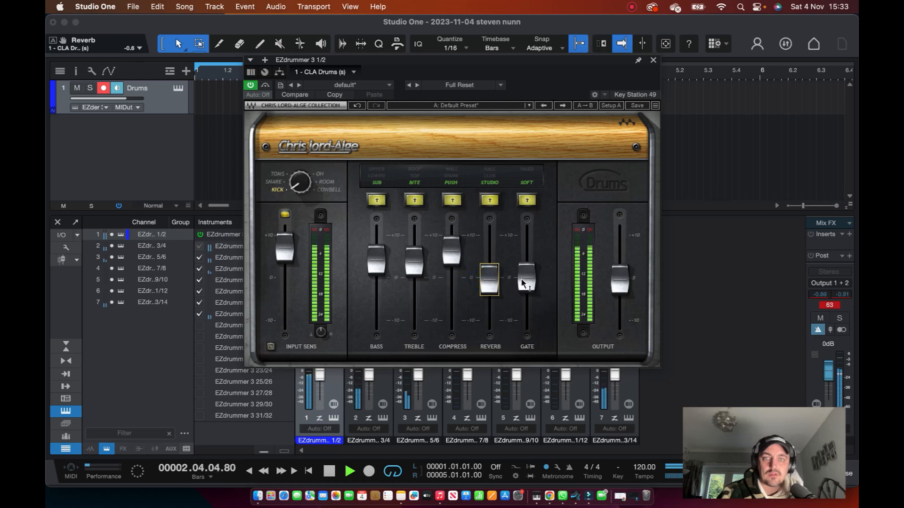
# Step: Close the CLA Drums window and solo the EZdrummer 3 1/2 channel
pyautogui.rightClick(699, 96)
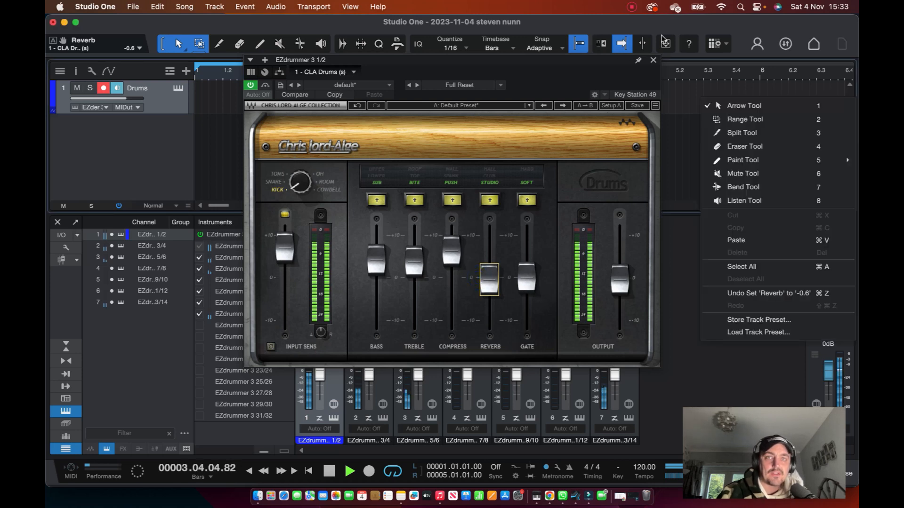
pyautogui.click(650, 60)
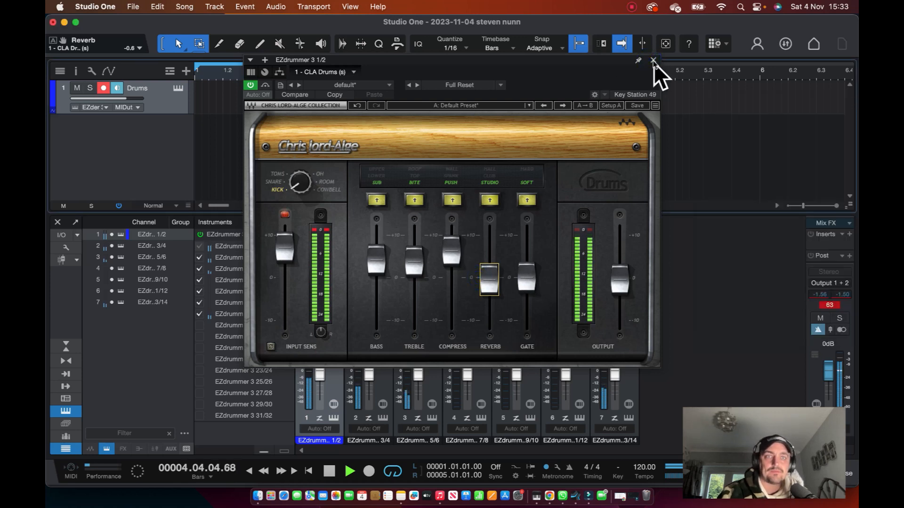
pyautogui.click(653, 59)
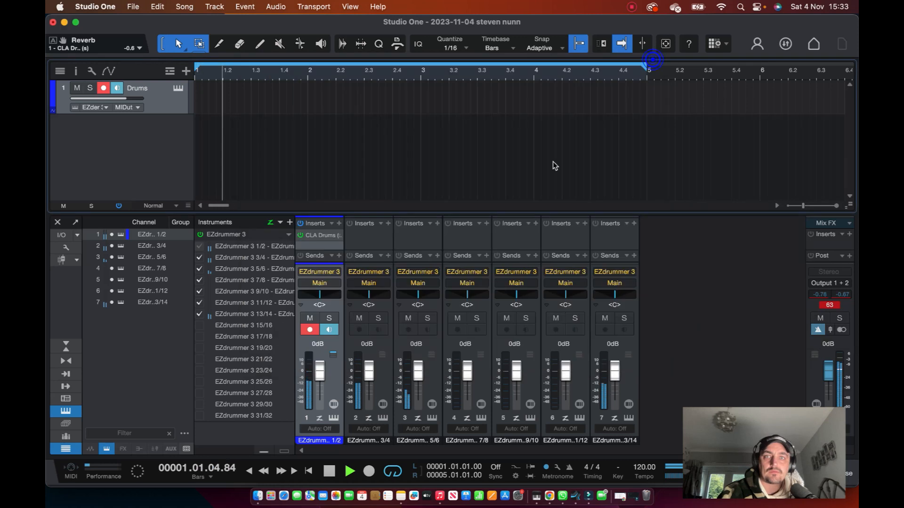
pyautogui.click(329, 318)
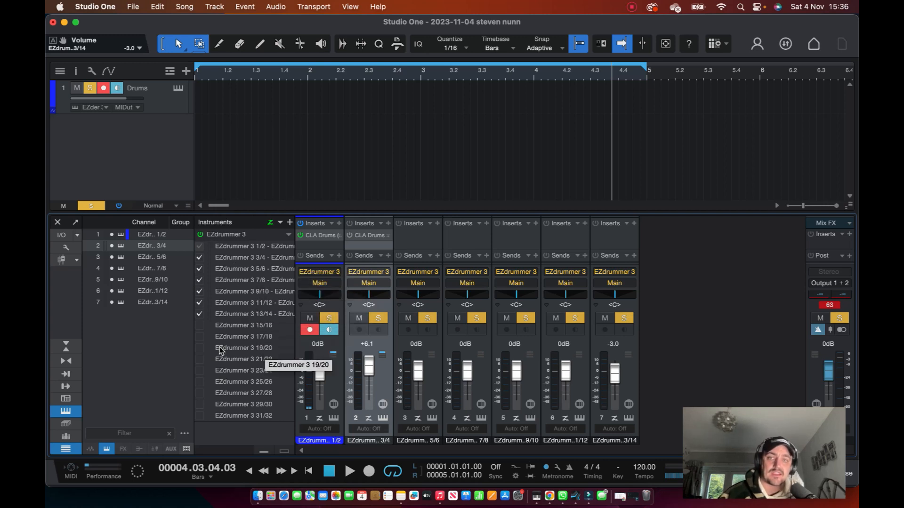
# Step: Open the EZdrummer 3 instrument from the Drums track and route its OH Mono mixer channel to Out 15/16
pyautogui.click(199, 325)
pyautogui.click(199, 325)
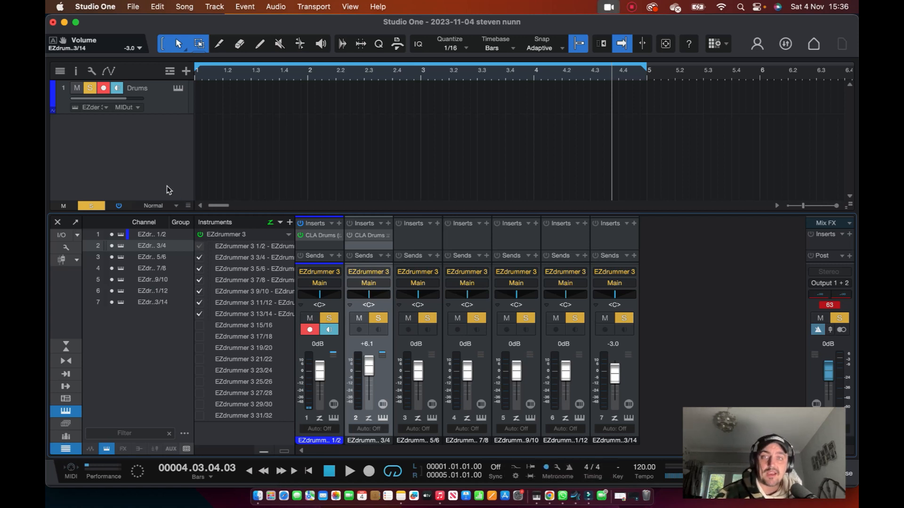
pyautogui.click(179, 90)
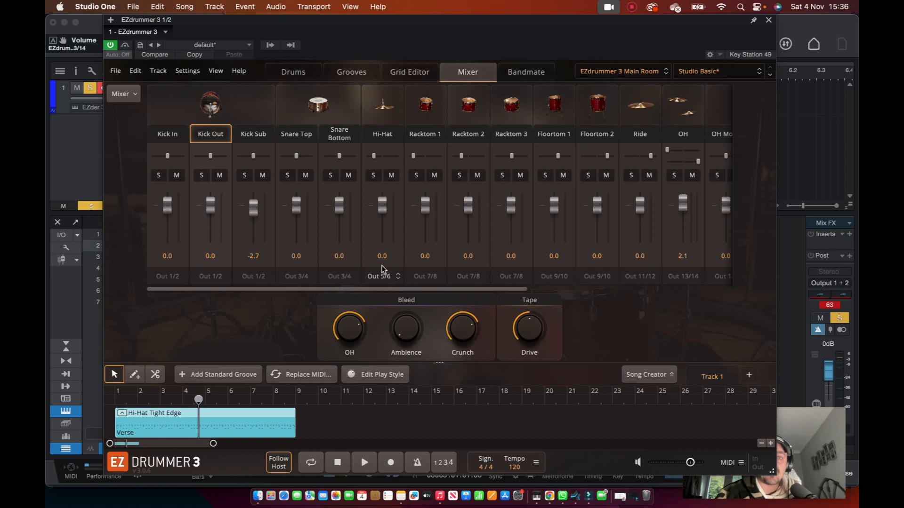
pyautogui.moveTo(409, 290); pyautogui.dragTo(530, 290)
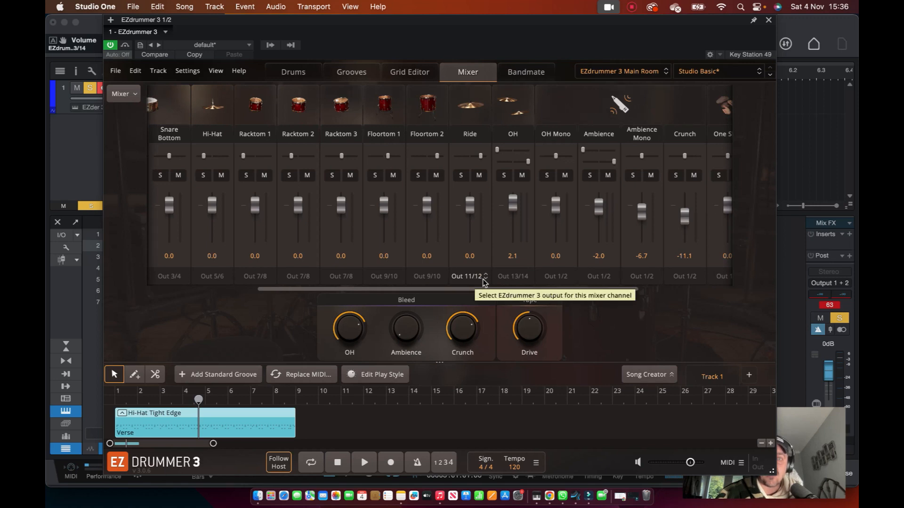
pyautogui.click(551, 277)
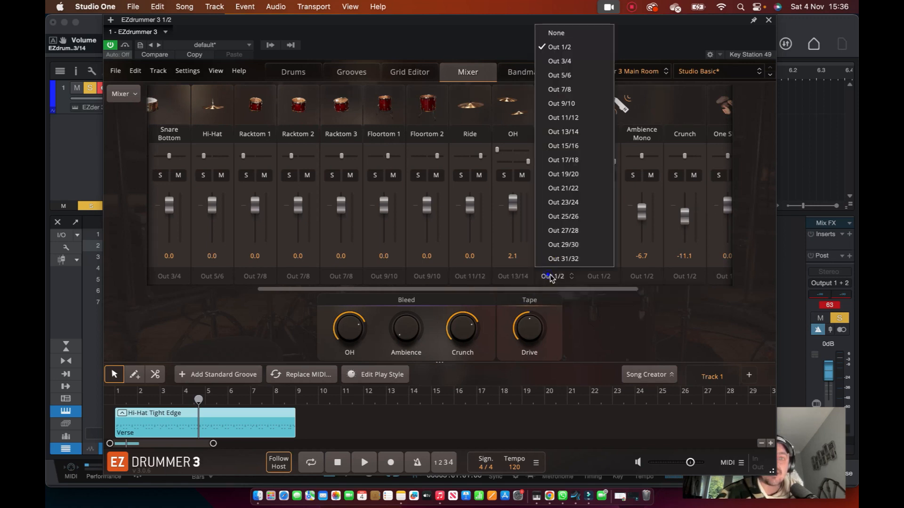
pyautogui.click(575, 146)
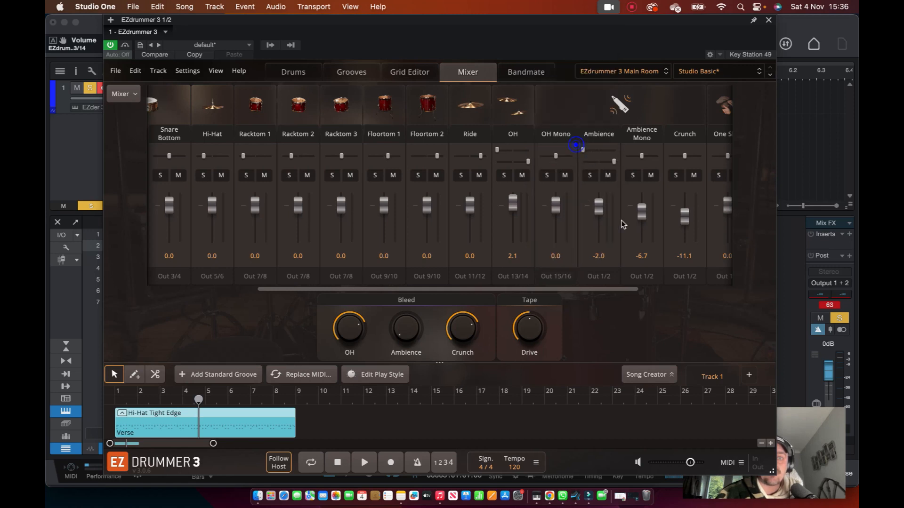
# Step: Route Ambience to Out 17/18, Ambience Mono to Out 19/20 and Crunch to Out 21/22, and close the EZdrummer 3 window
pyautogui.click(601, 277)
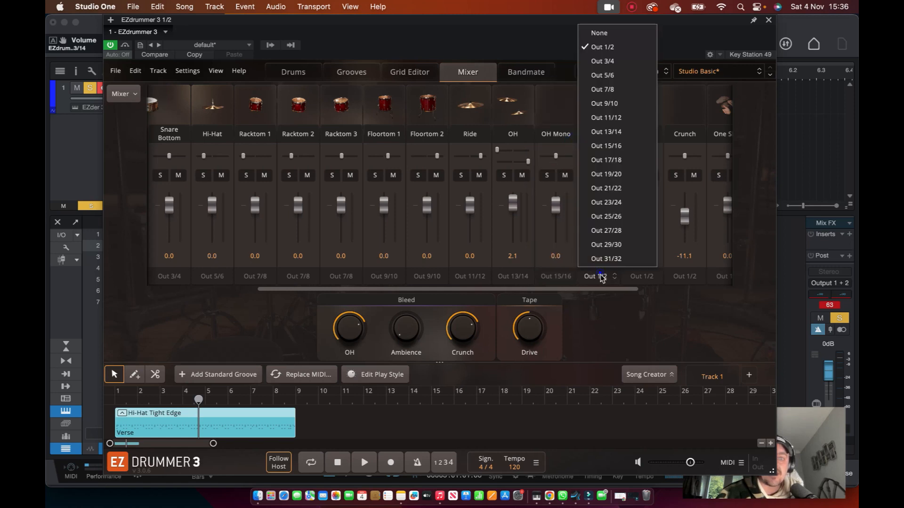
pyautogui.click(618, 160)
pyautogui.click(640, 276)
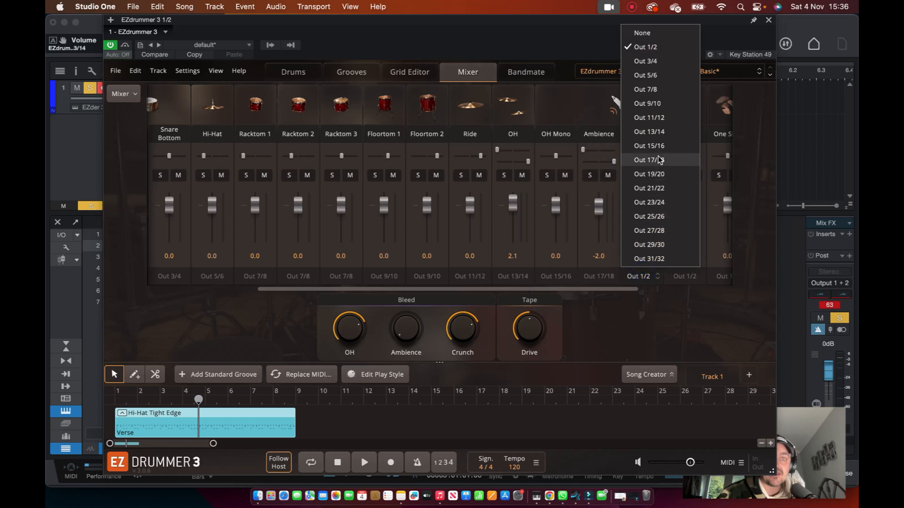
pyautogui.click(649, 174)
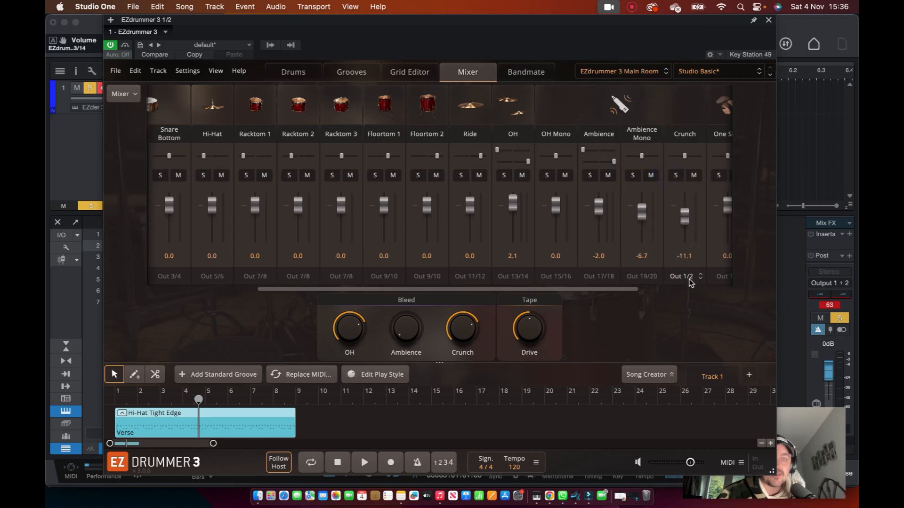
pyautogui.click(690, 279)
pyautogui.click(709, 188)
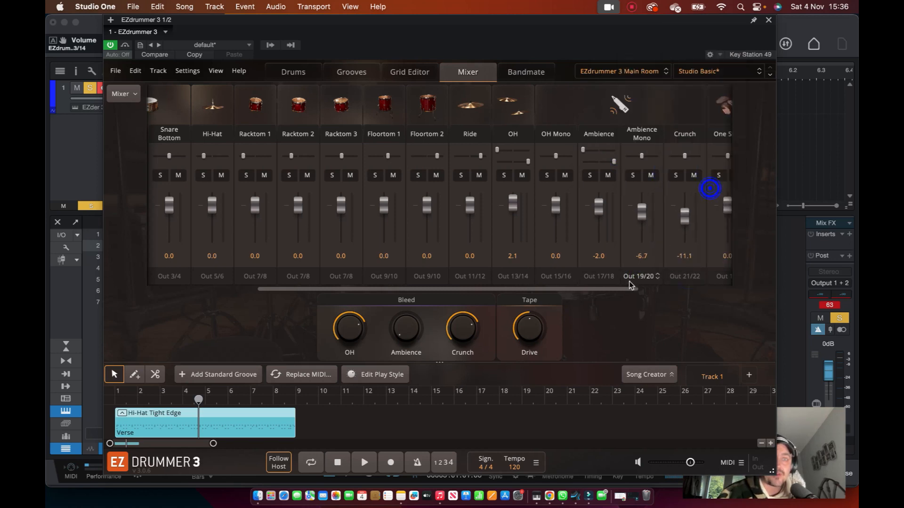
pyautogui.hscroll(5, 612, 285)
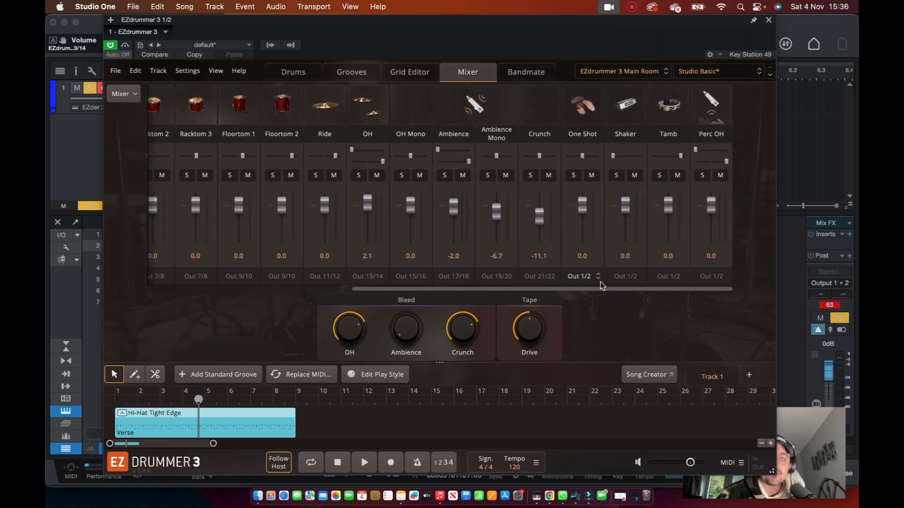
pyautogui.click(596, 278)
pyautogui.click(604, 300)
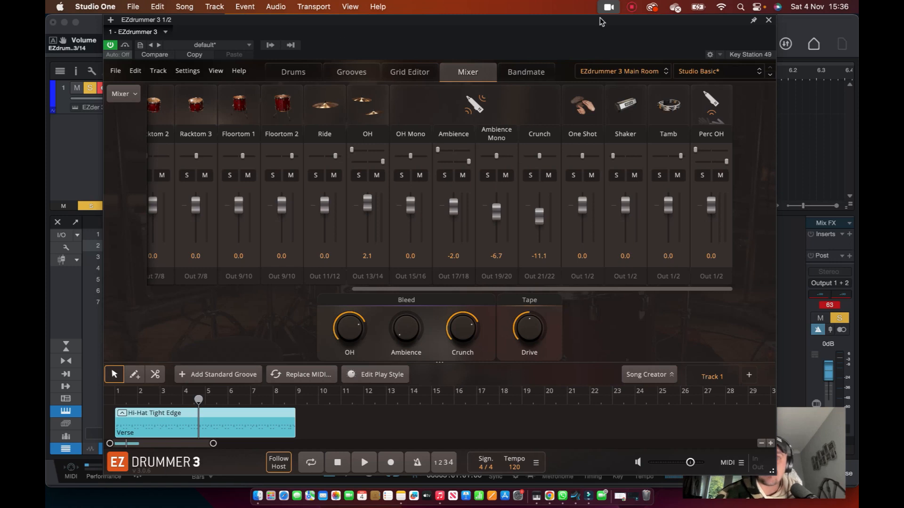
pyautogui.click(768, 20)
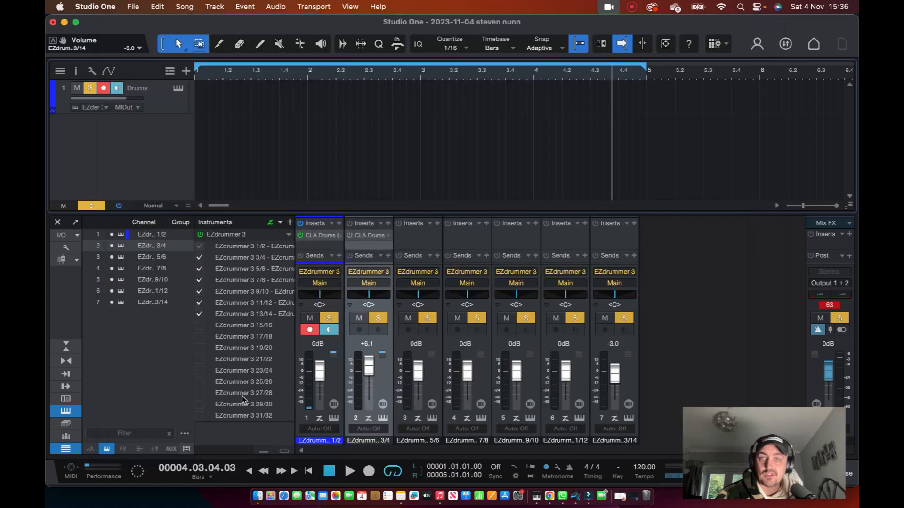
# Step: Activate EZdrummer 3 outputs 15/16 through 21/22 in the console's instrument list and start playback to check the new channels
pyautogui.moveTo(198, 325); pyautogui.dragTo(200, 360)
pyautogui.press('space')
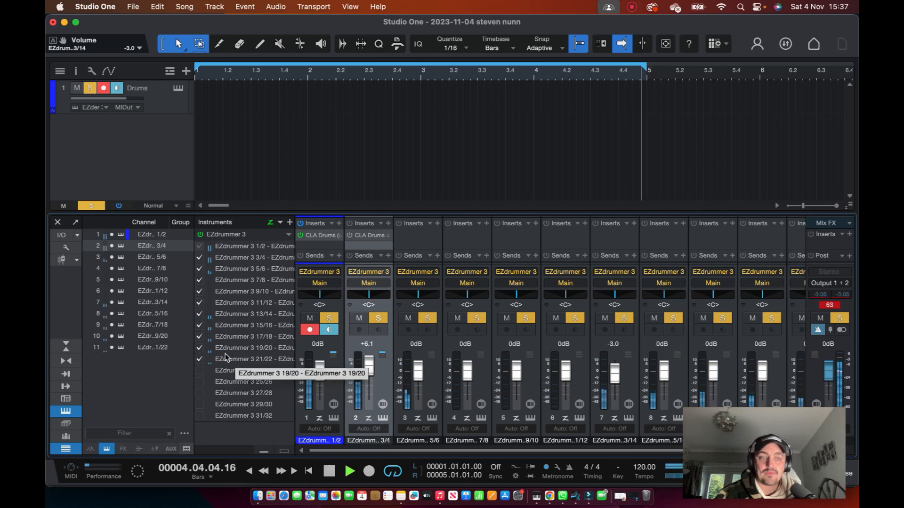
pyautogui.moveTo(763, 453); pyautogui.dragTo(153, 87)
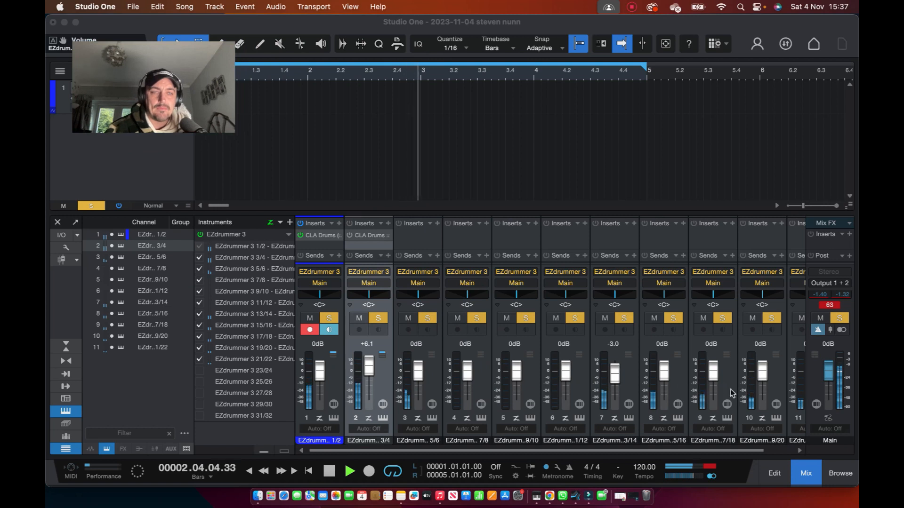
pyautogui.moveTo(541, 450); pyautogui.dragTo(417, 431)
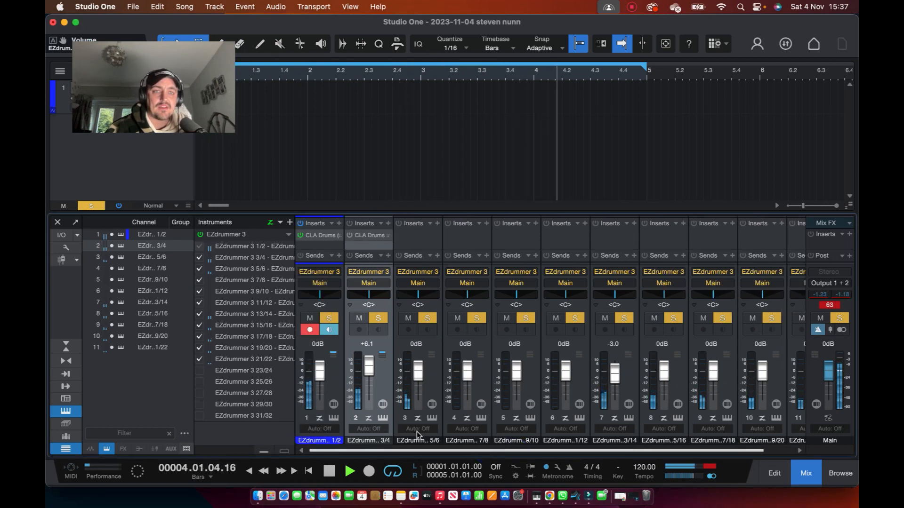
# Step: Compare the playing drums with and without CLA Drums by repeatedly bypassing and re-enabling it on the EZdrummer 3 1/2 channel
pyautogui.click(300, 236)
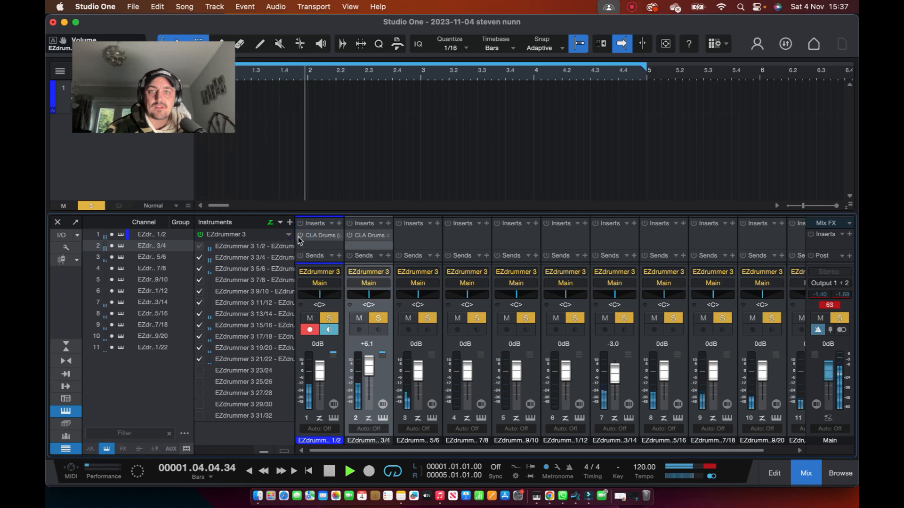
pyautogui.click(300, 235)
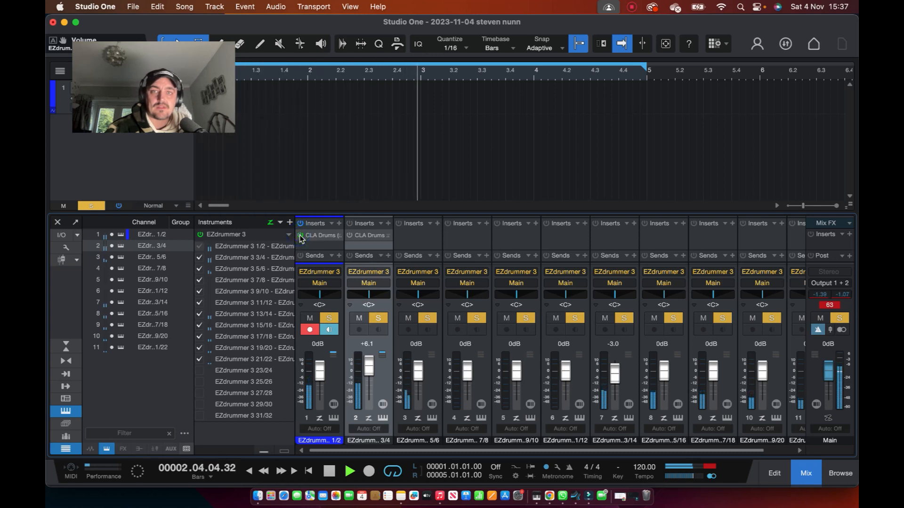
pyautogui.click(300, 236)
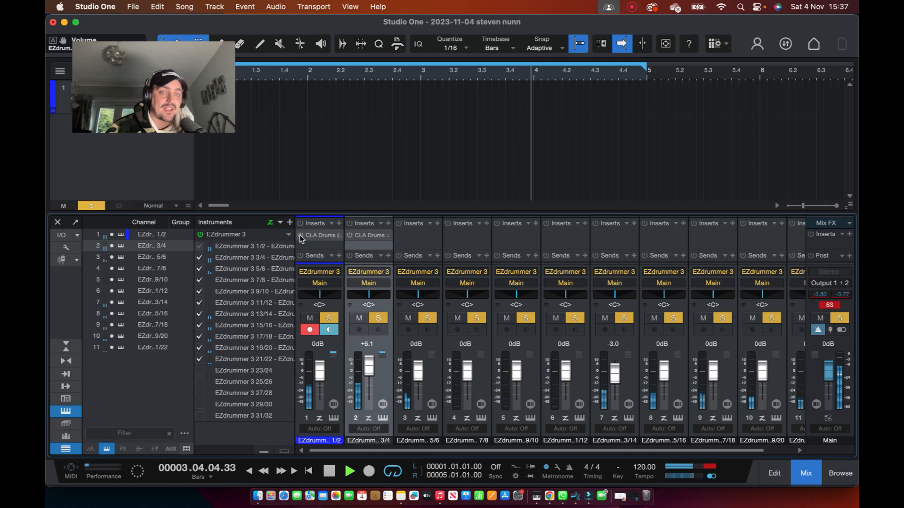
pyautogui.click(300, 235)
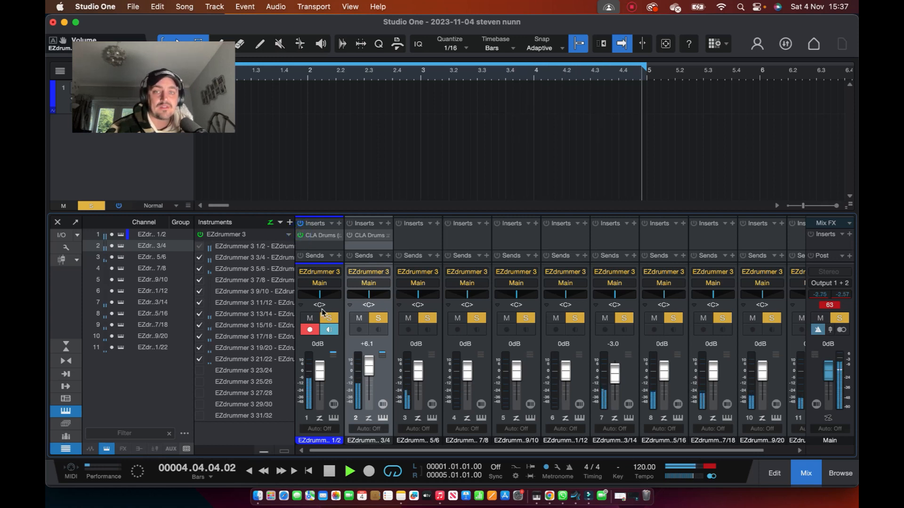
# Step: Stop playback and disarm recording on the EZdrummer 3 1/2 channel
pyautogui.press('space')
pyautogui.click(311, 329)
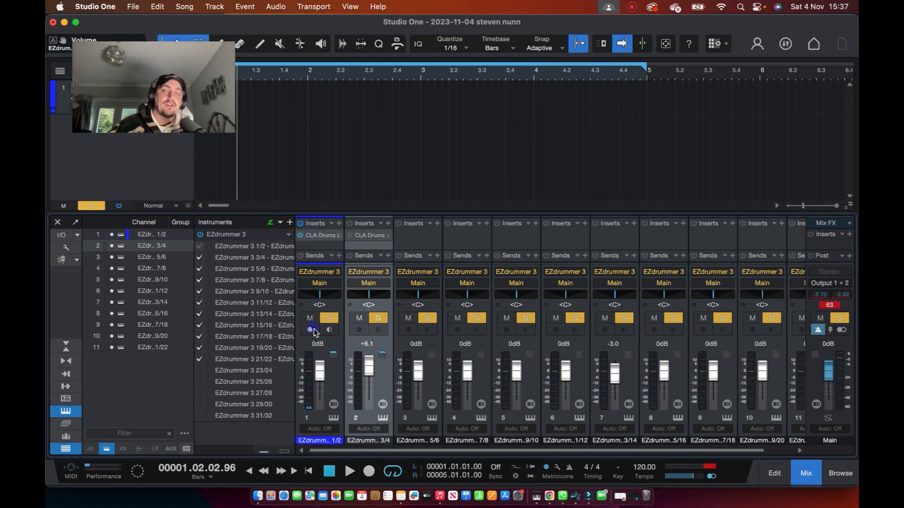
pyautogui.click(314, 329)
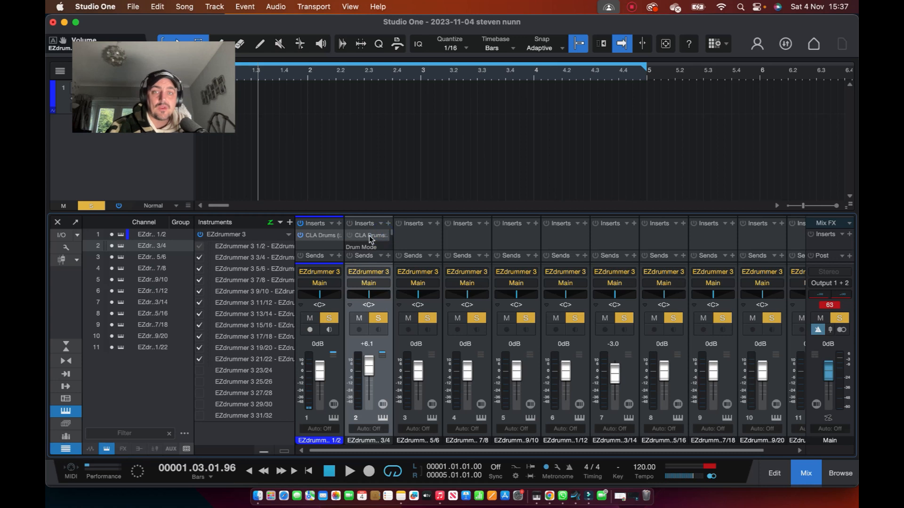
# Step: Browse the insert plug-ins available for the EZdrummer 3 3/4 channel, including the Steven Slate folder, without adding one
pyautogui.click(388, 225)
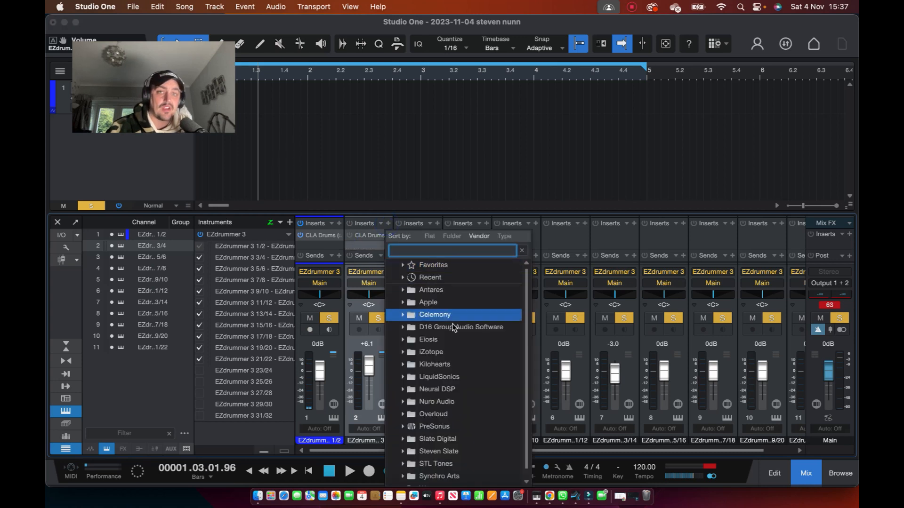
pyautogui.click(403, 452)
pyautogui.scroll(-2, 462, 474)
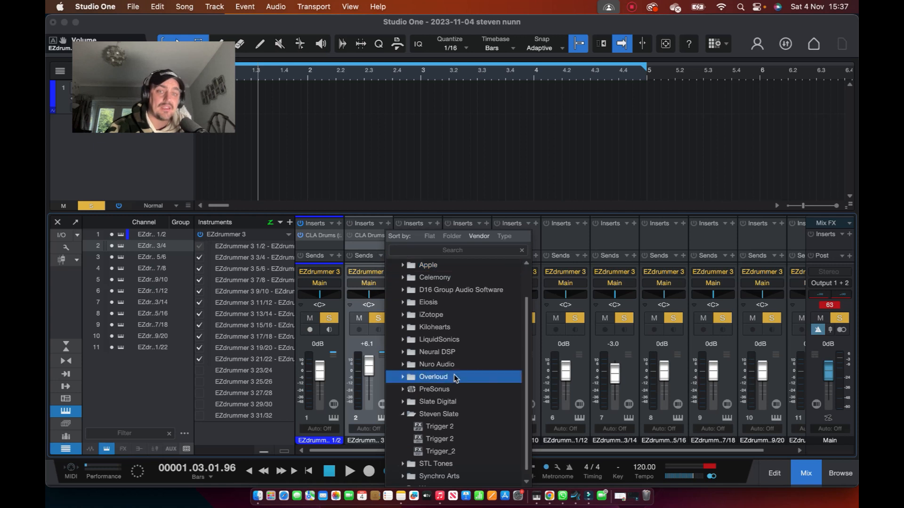
pyautogui.scroll(2, 454, 376)
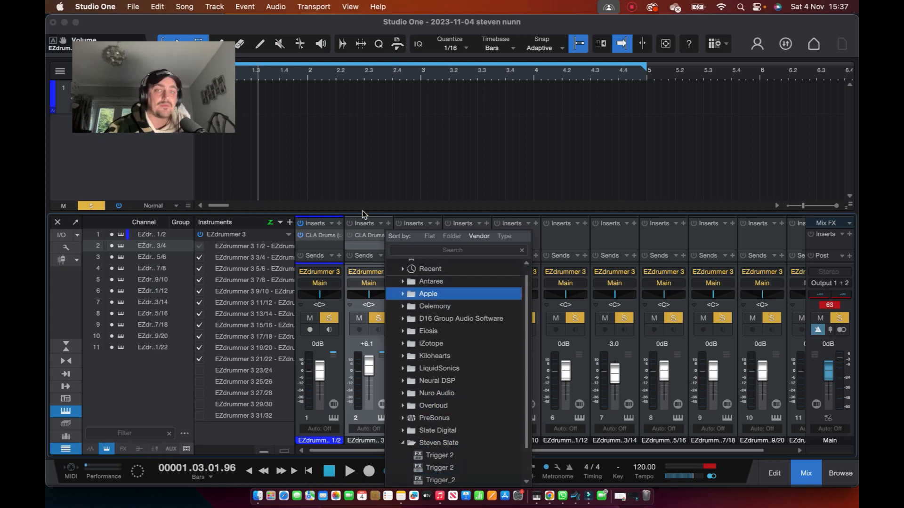
pyautogui.click(374, 203)
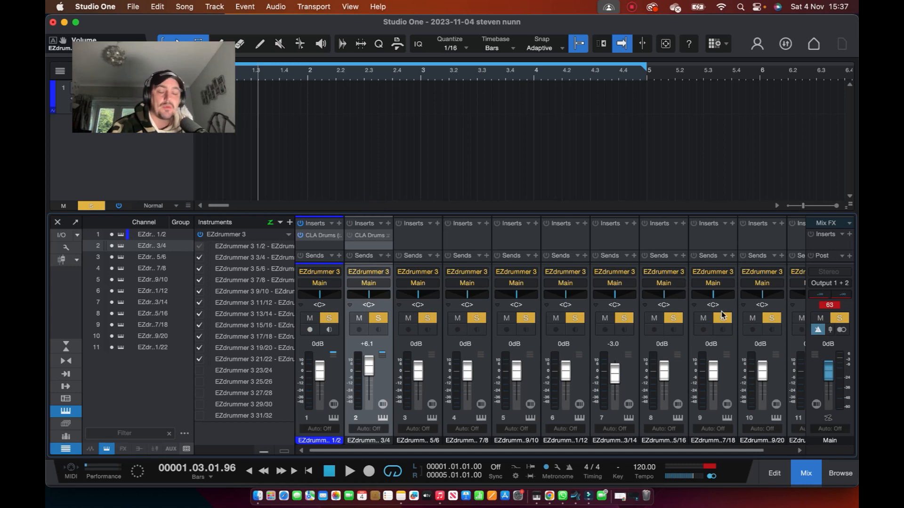
# Step: Deactivate EZdrummer 3 outputs 3/4 through 21/22 so only the 1/2 channel stays in the console, and start playback
pyautogui.moveTo(210, 113); pyautogui.dragTo(724, 309)
pyautogui.moveTo(199, 257); pyautogui.dragTo(199, 364)
pyautogui.press('space')
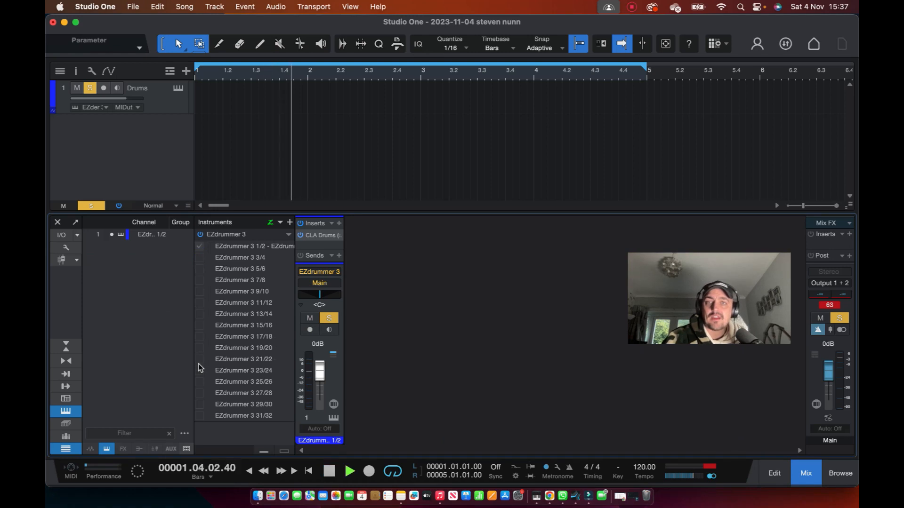
# Step: Activate EZdrummer 3 outputs 3/4 through 15/16 one after another while the loop plays
pyautogui.click(199, 257)
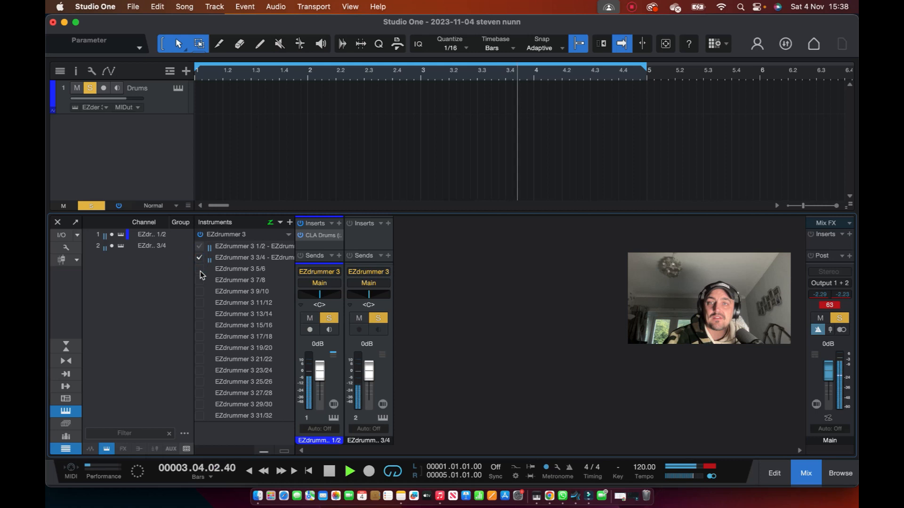
pyautogui.click(199, 268)
pyautogui.click(199, 280)
pyautogui.click(200, 291)
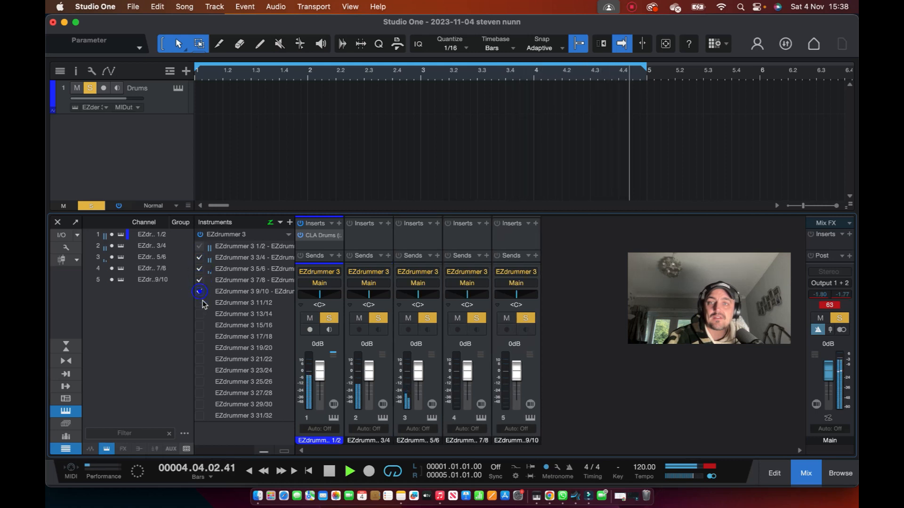
pyautogui.click(200, 303)
pyautogui.click(200, 313)
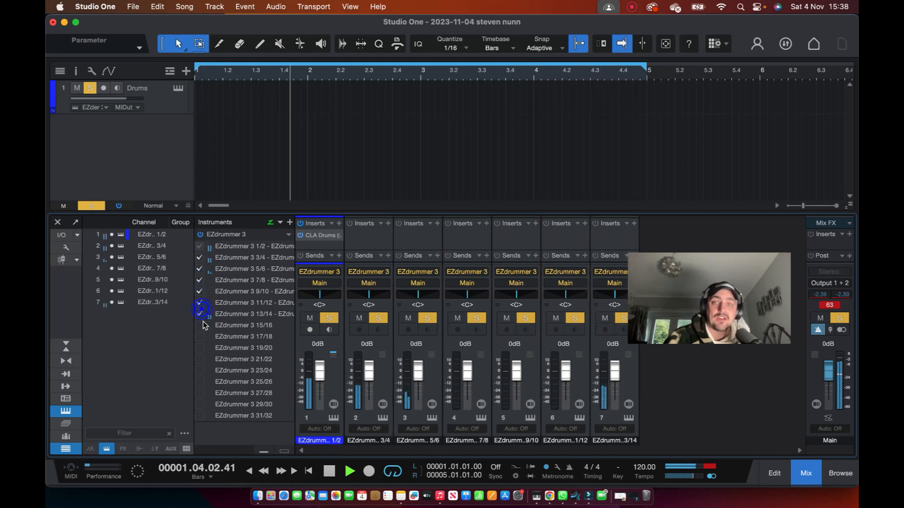
pyautogui.click(199, 325)
# Step: Activate outputs 17/18 through 31/32, turn 25/26 through 31/32 back off, and stop playback
pyautogui.moveTo(202, 342); pyautogui.dragTo(198, 418)
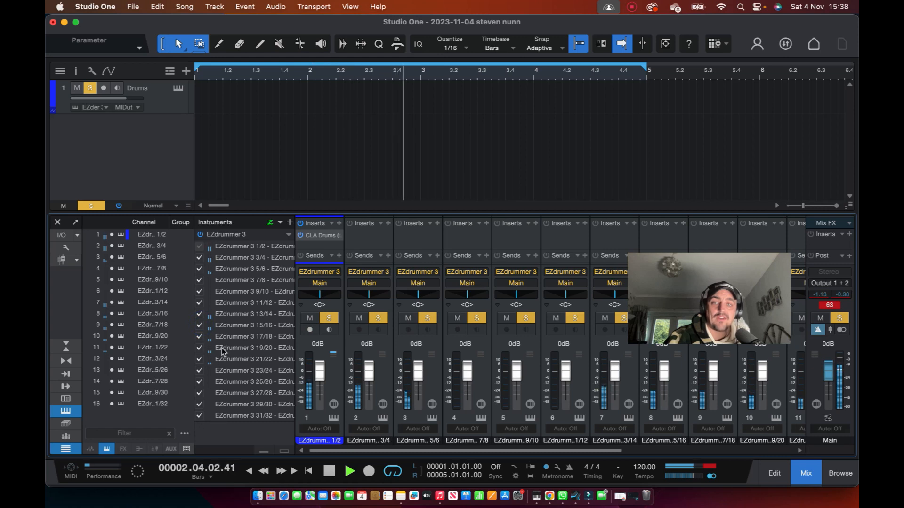
pyautogui.moveTo(200, 416); pyautogui.dragTo(200, 382)
pyautogui.press('space')
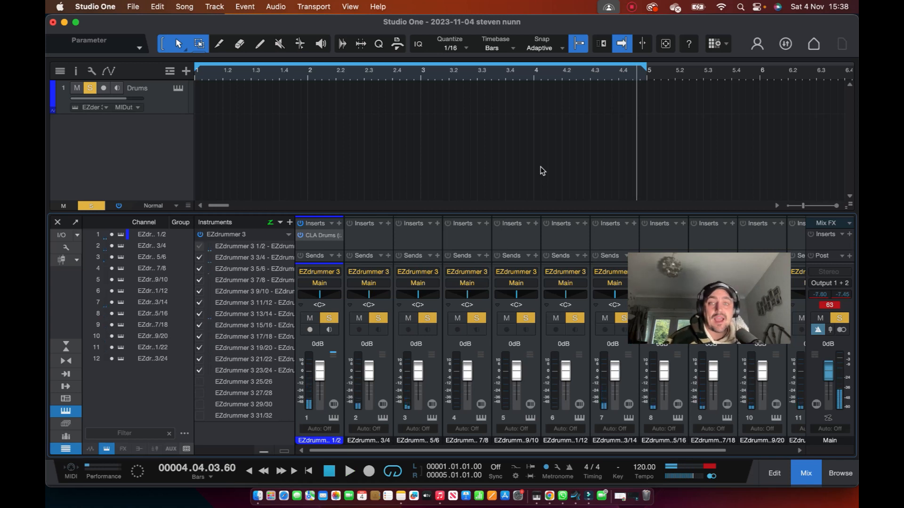